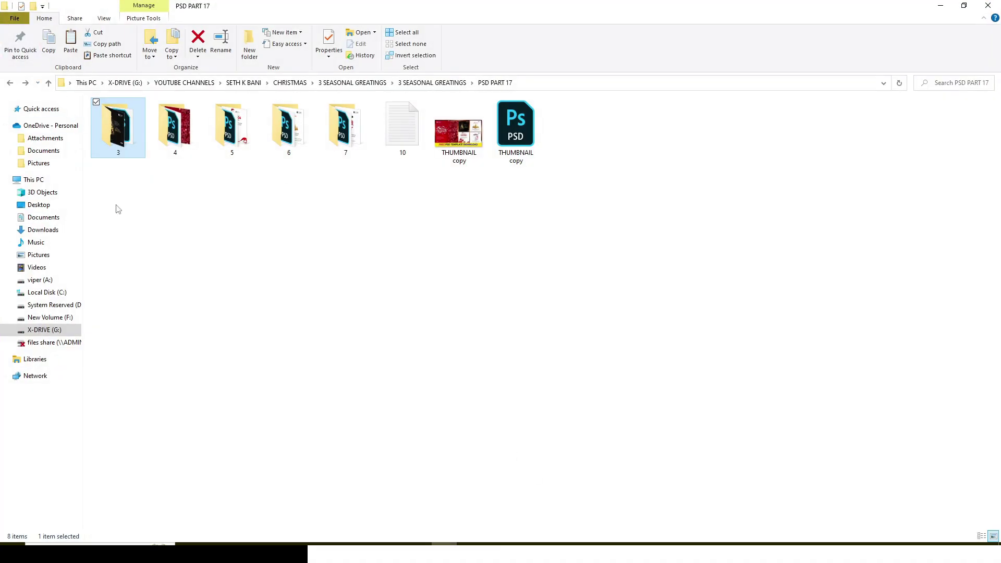
Open folder 3 in PSD PART 17 and launch its 3.psd template in Photoshop.
drag(117, 200, 348, 98)
click(116, 125)
double_click(116, 125)
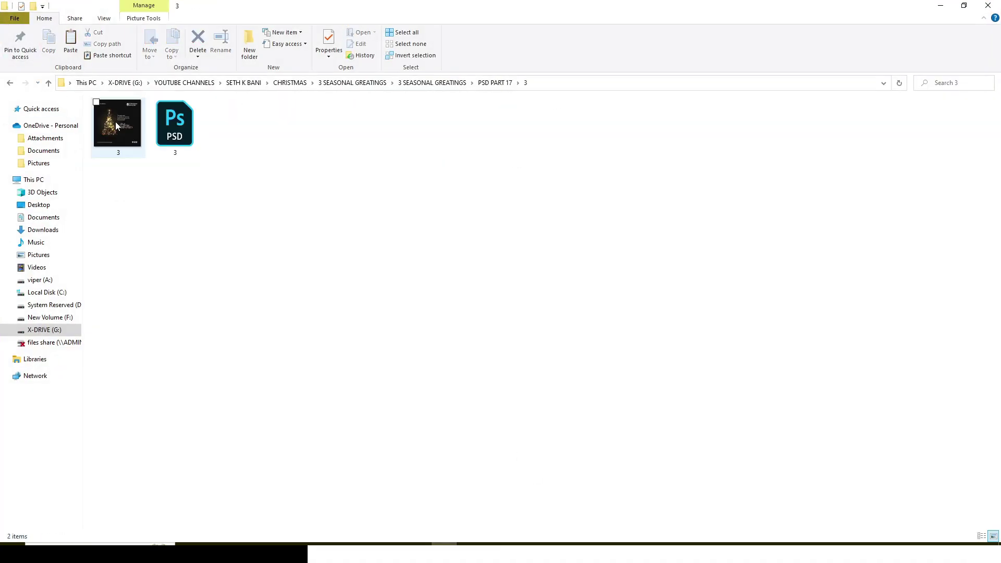
double_click(176, 124)
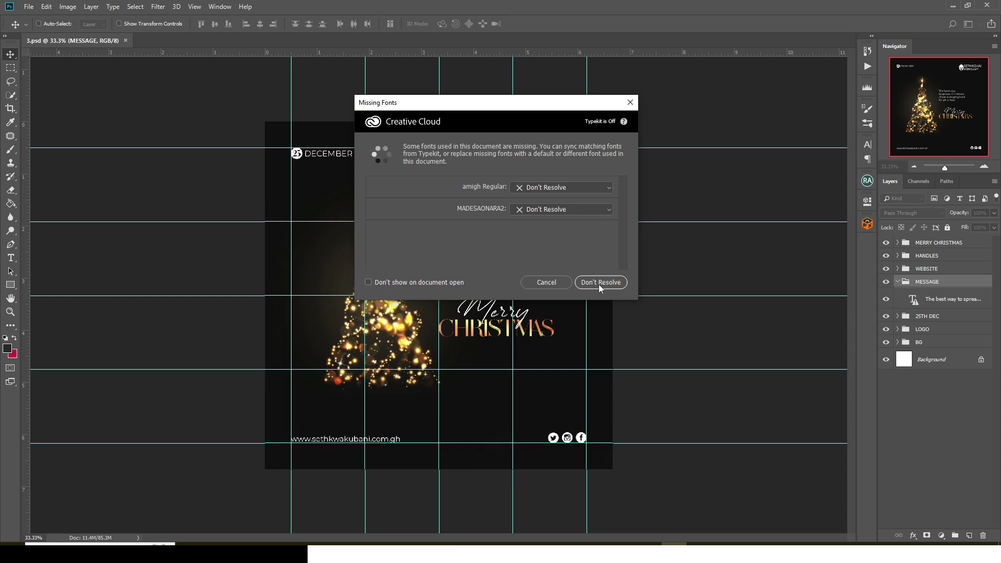
Dismiss the Missing Fonts warning with Don't Resolve, leaving both fonts unreplaced.
click(602, 282)
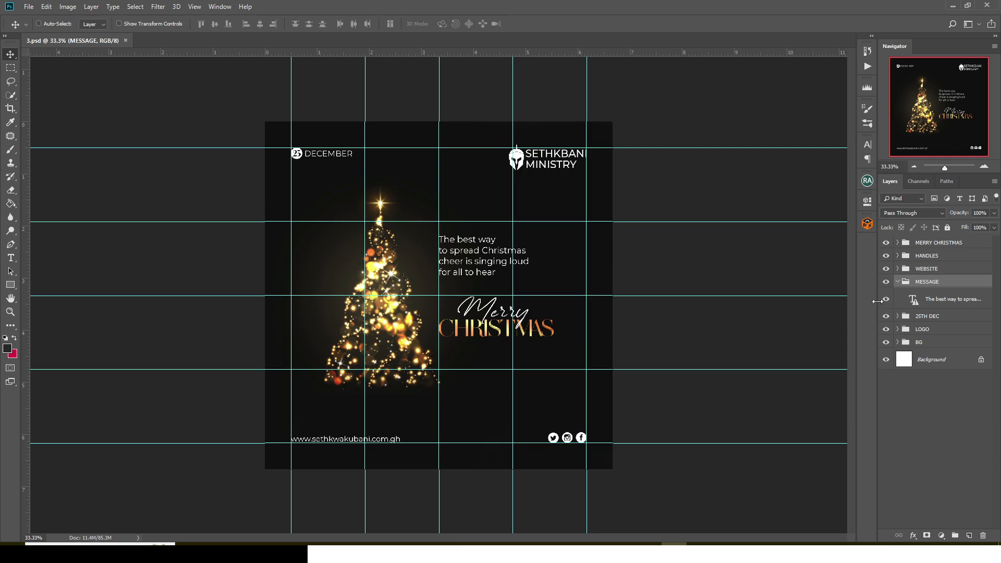
Hide all layer groups and confirm in Image Size that the canvas is 2000 × 2000 pixels.
click(897, 283)
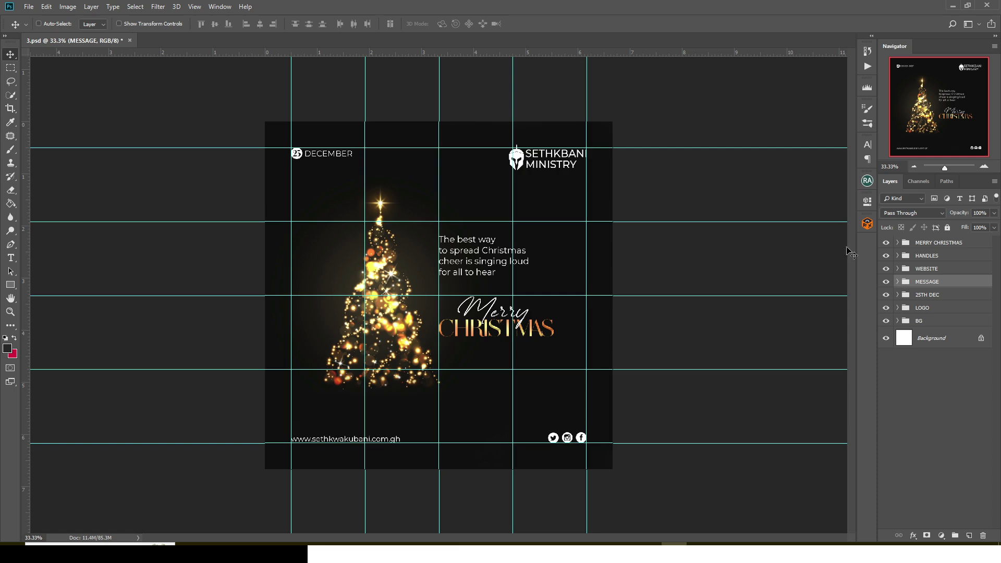
drag(886, 243, 886, 326)
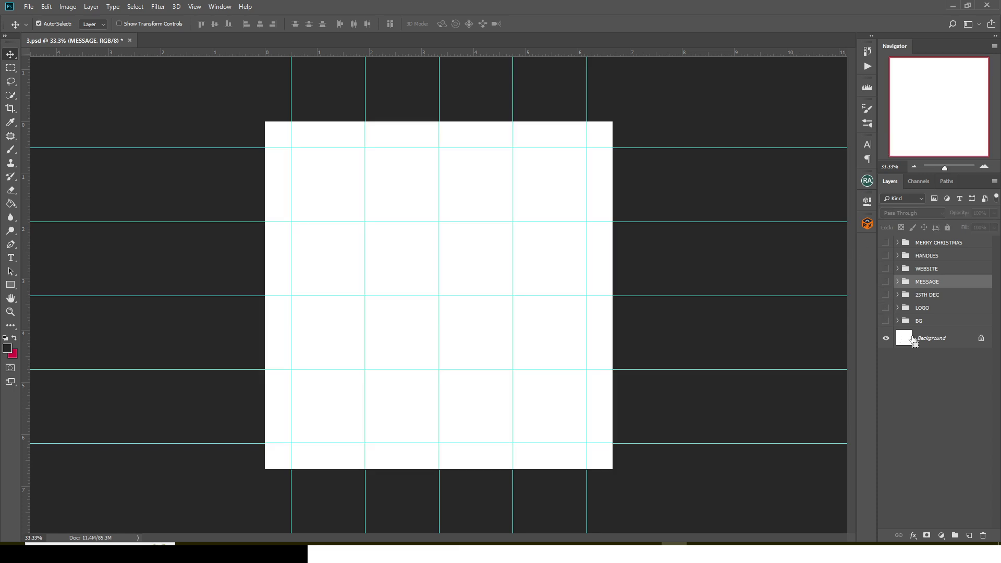
key(ctrl+alt+i)
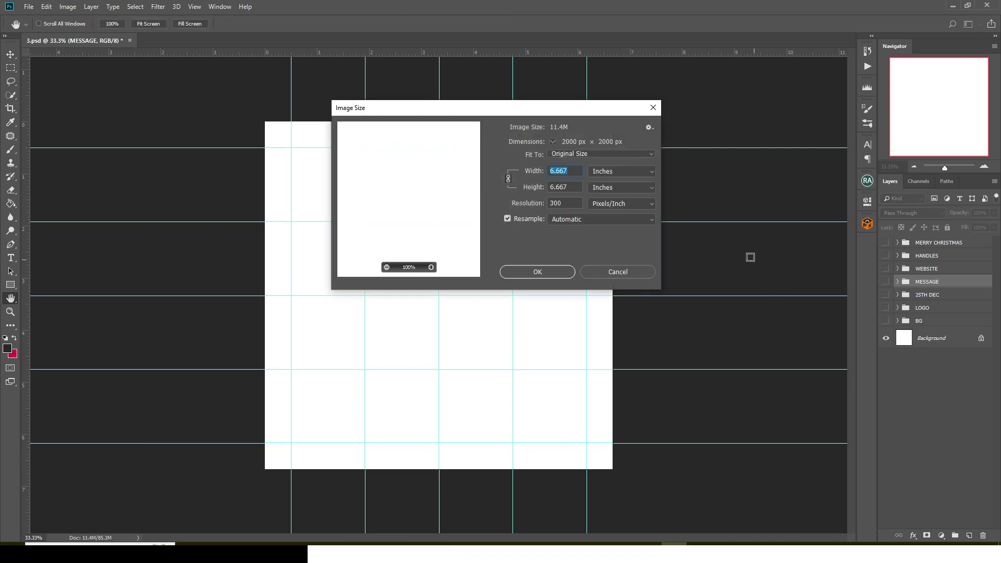
click(600, 172)
click(600, 190)
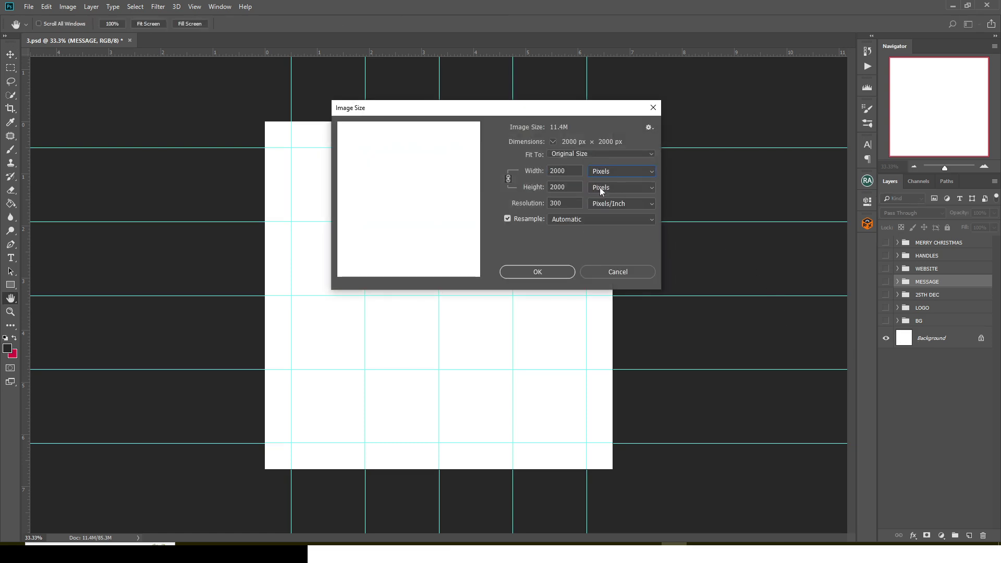
double_click(564, 204)
click(618, 270)
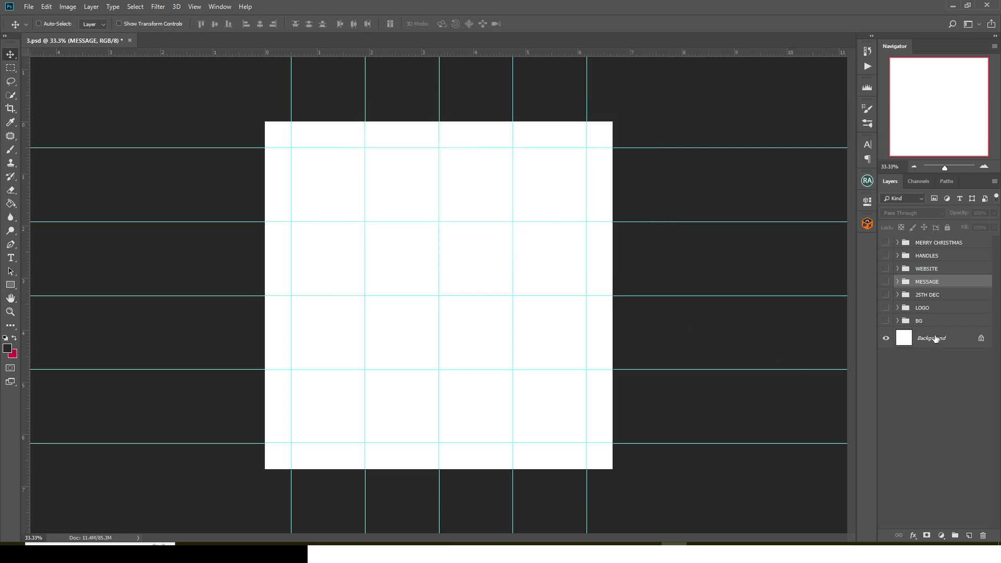
Show the BG group's glowing Christmas tree artwork.
click(885, 320)
click(897, 321)
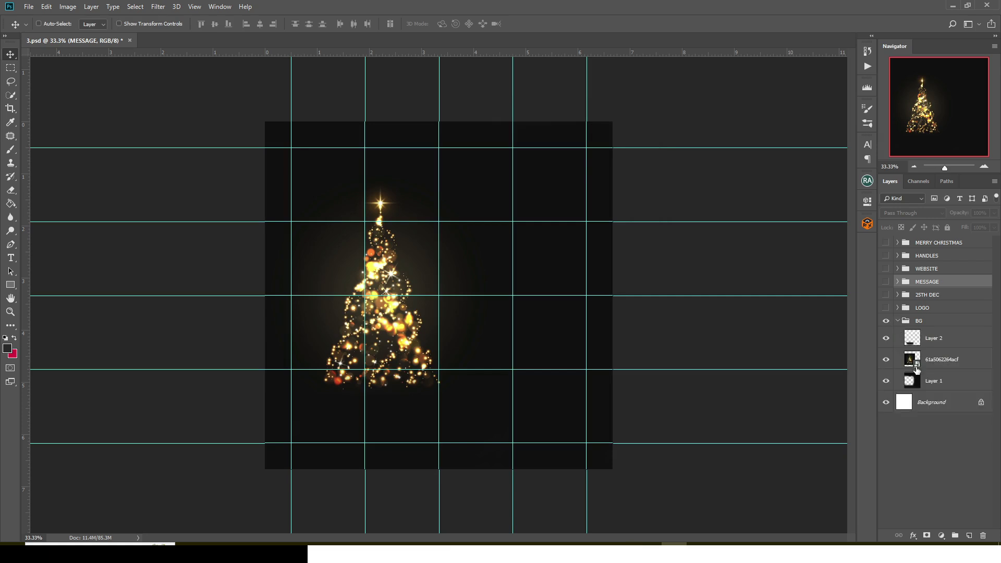
click(897, 320)
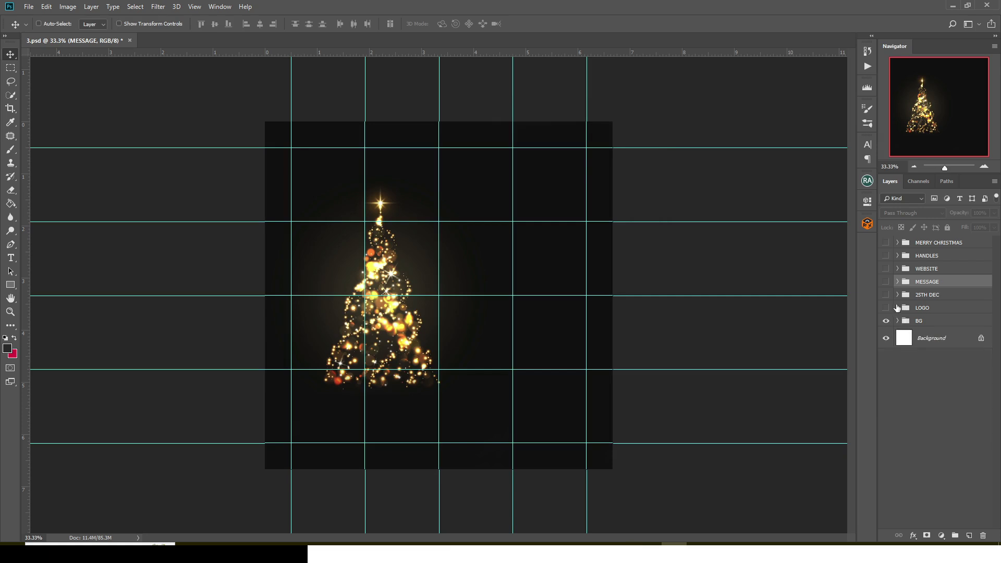
Show the LOGO group and view the sethkbani ministry text's character settings (Montserrat Medium 14.48 pt).
click(886, 308)
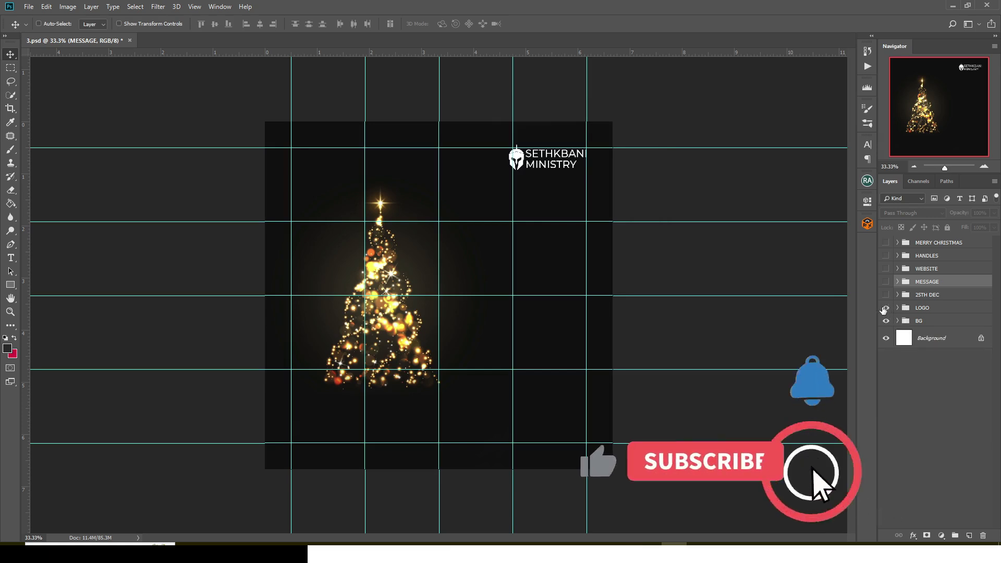
click(895, 309)
click(897, 308)
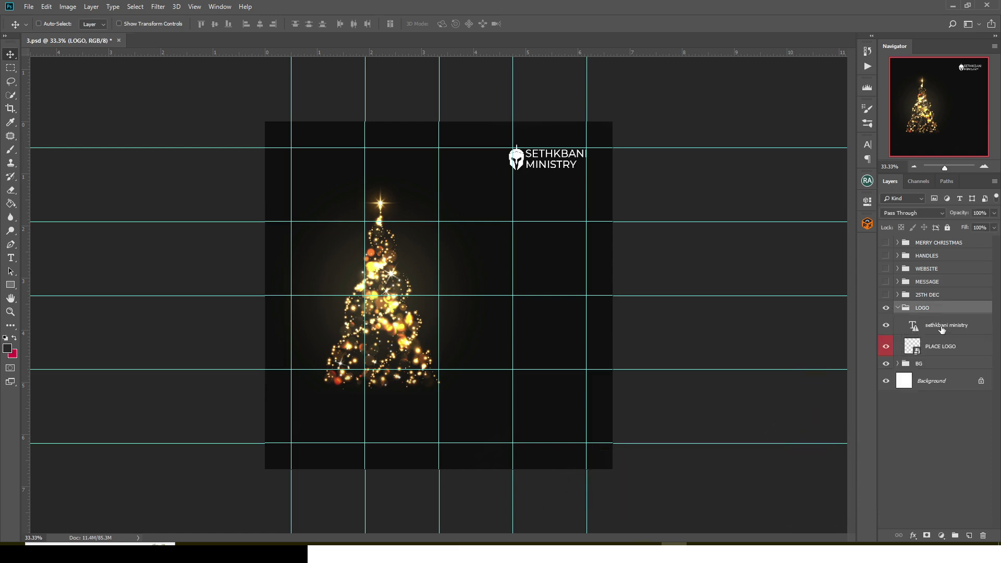
click(908, 332)
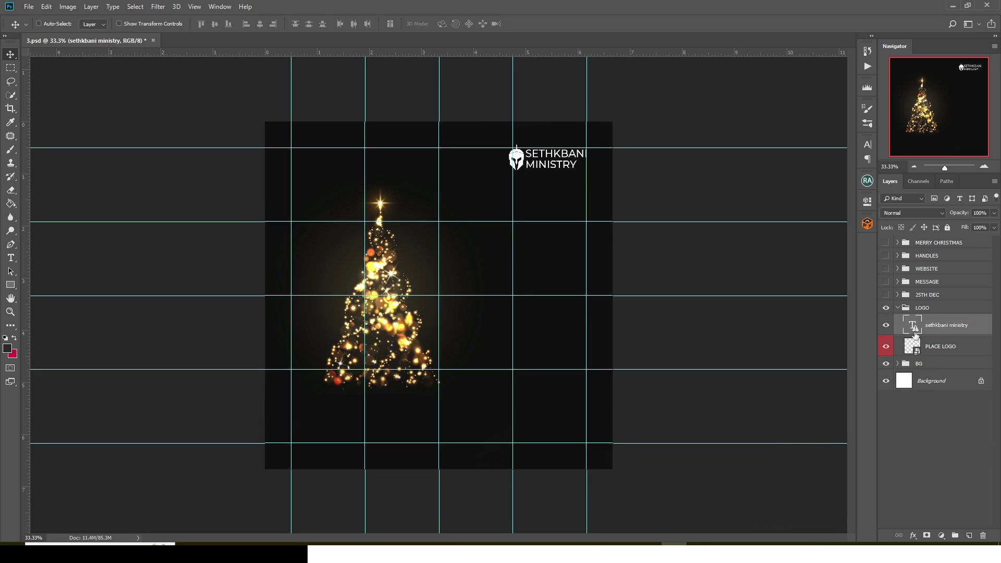
click(867, 145)
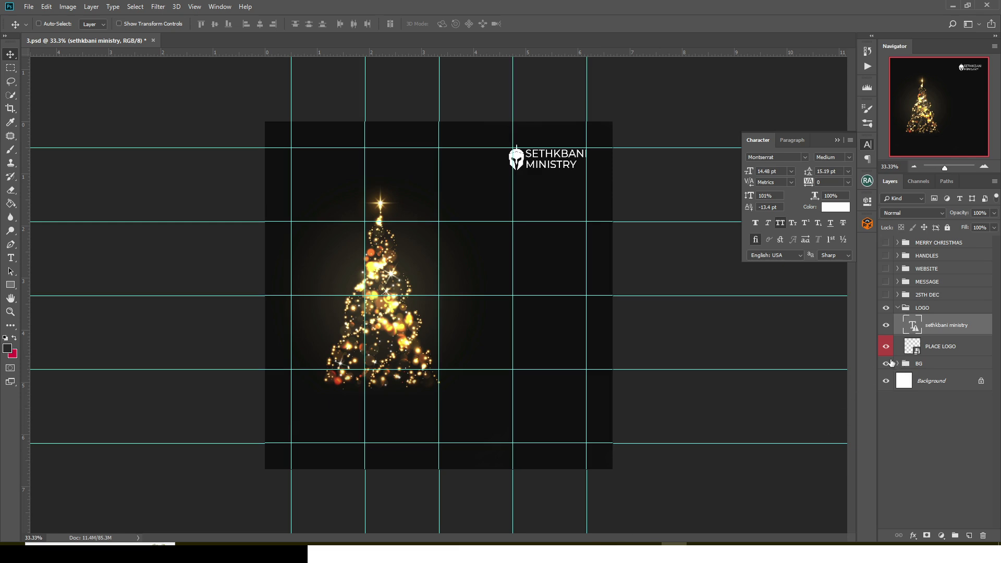
Toggle the helmet logo image off and on, then show the 25 DECEMBER date.
click(883, 348)
click(885, 347)
click(897, 308)
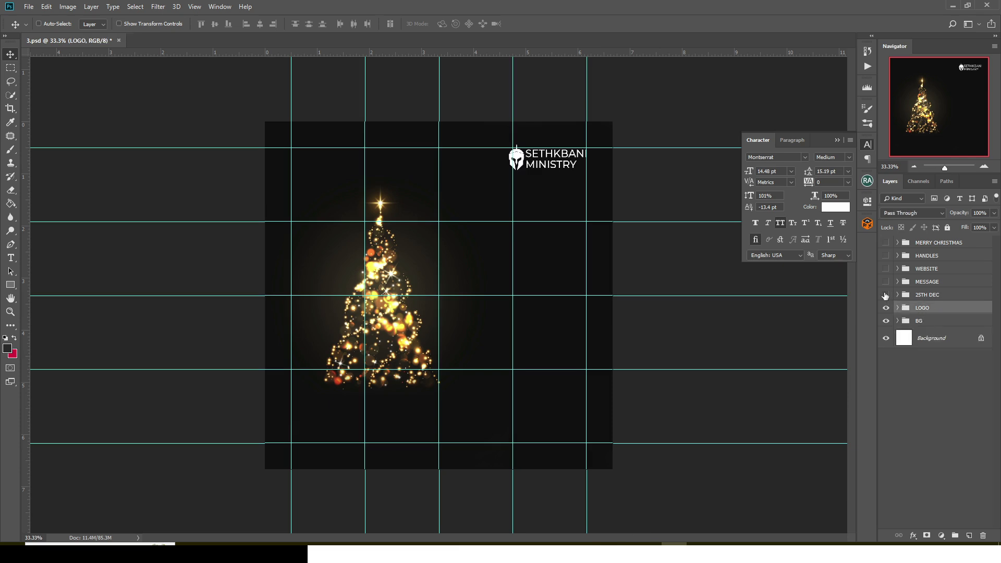
click(885, 294)
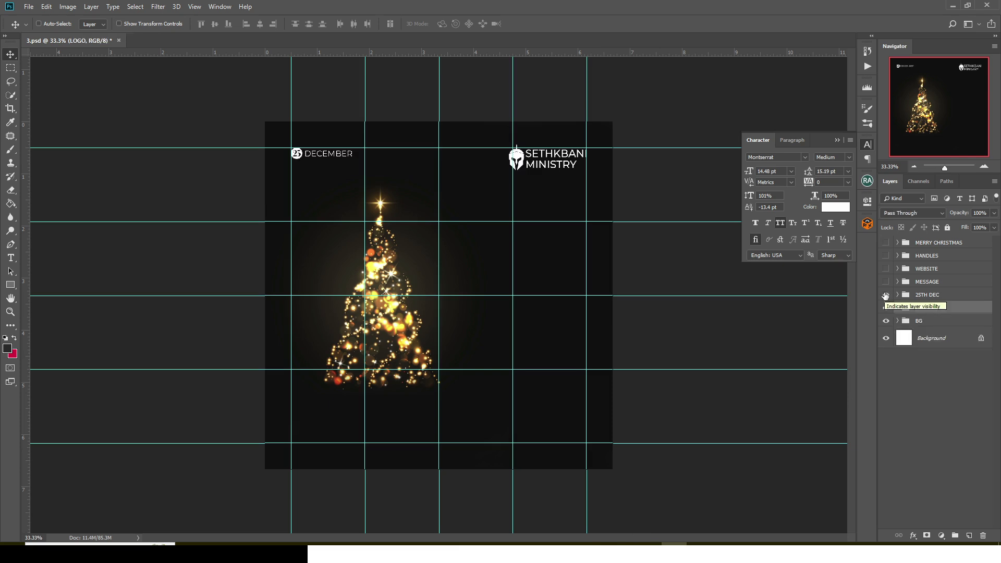
click(909, 295)
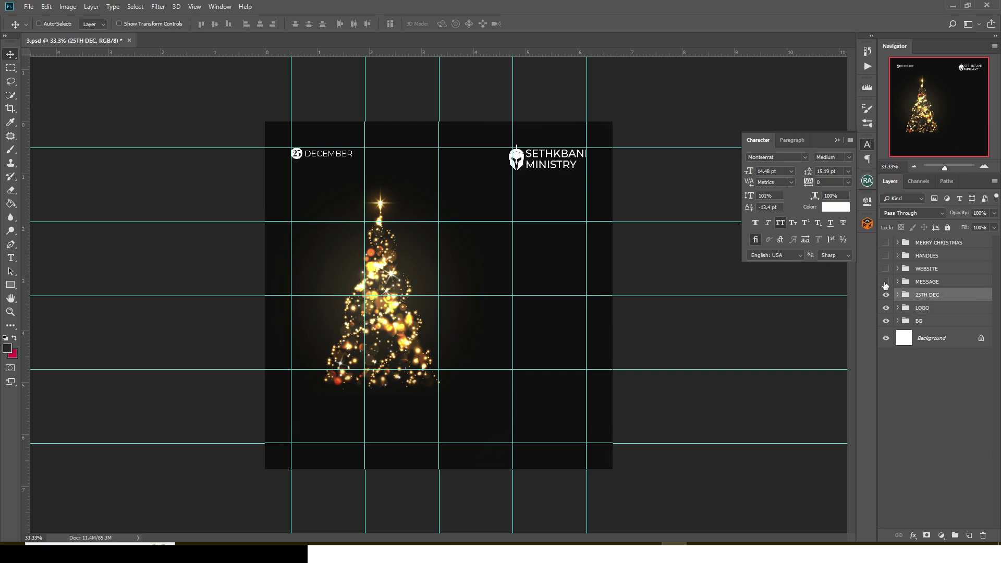
Show the message text, the website address and the social media icons.
click(885, 282)
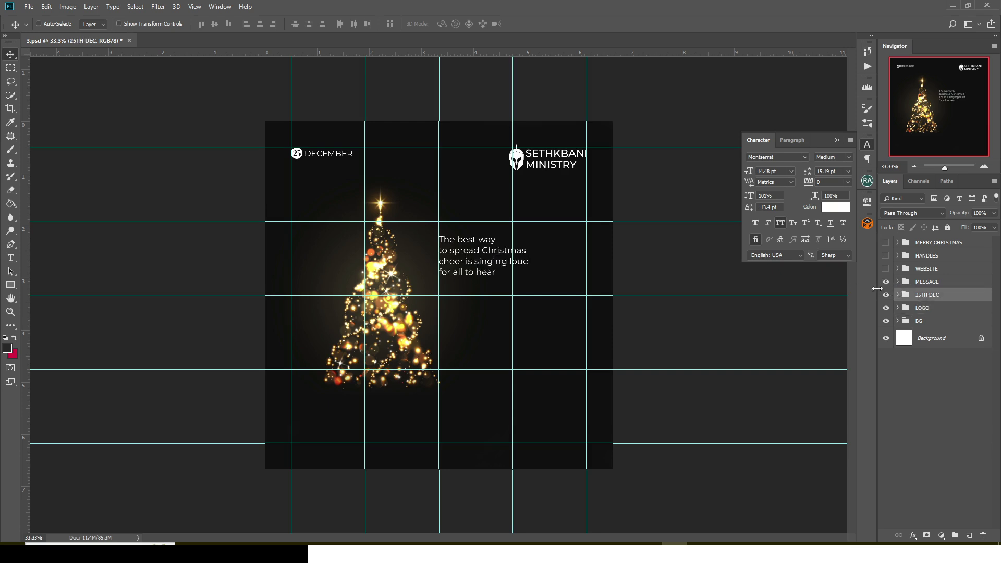
click(898, 282)
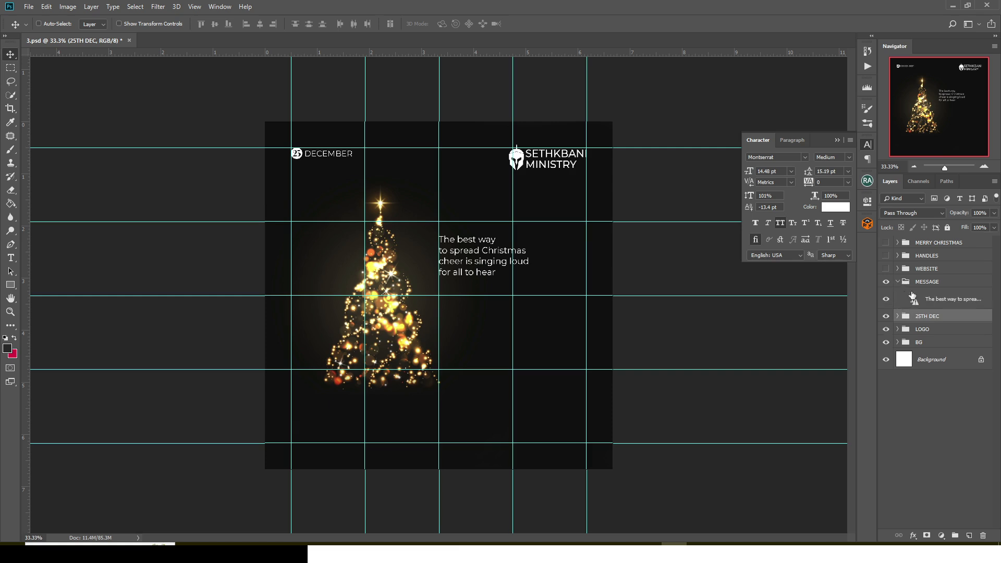
click(897, 281)
click(885, 269)
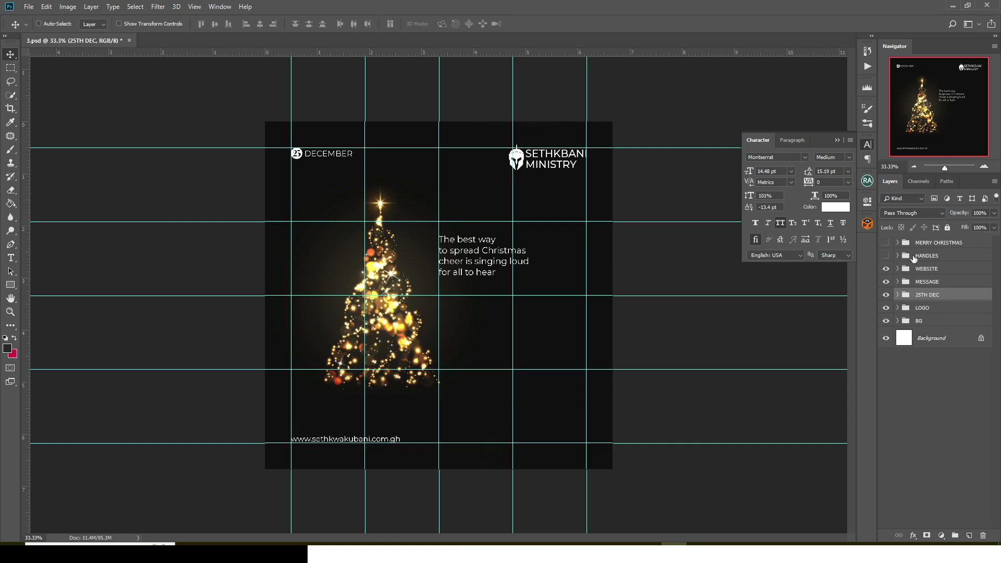
click(885, 255)
click(886, 243)
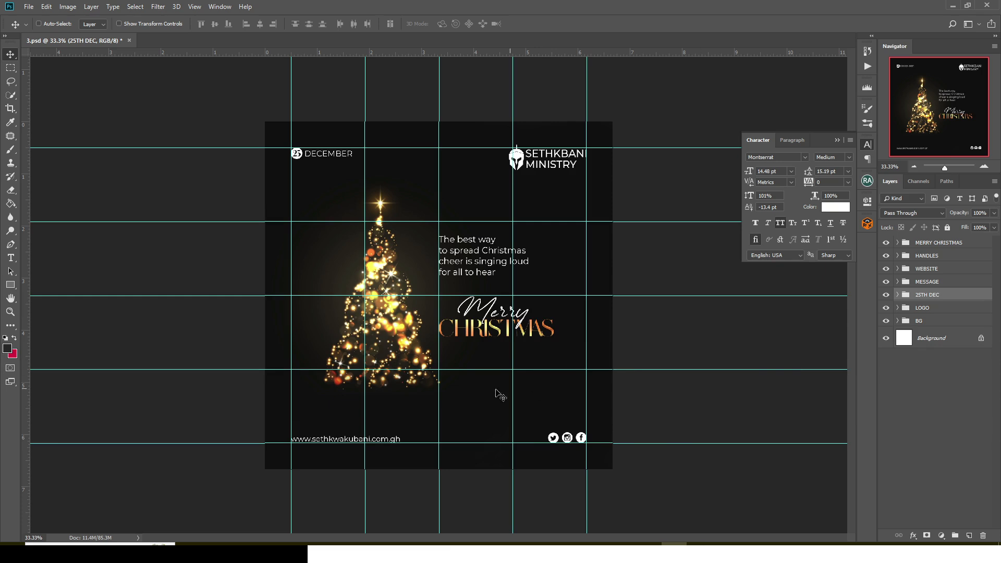
click(896, 243)
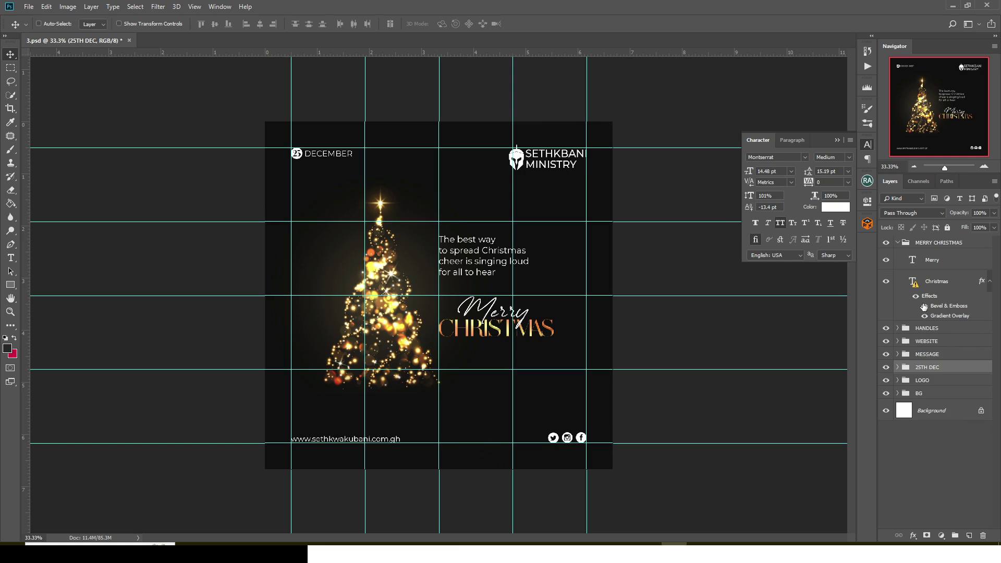
key(ctrl+plus)
key(ctrl+semicolon)
key(ctrl+plus)
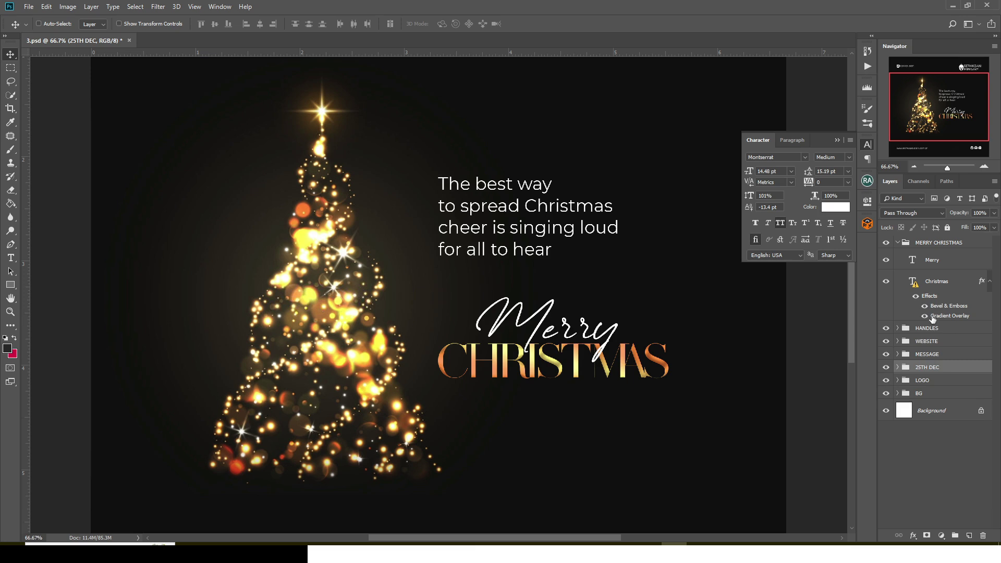
click(905, 273)
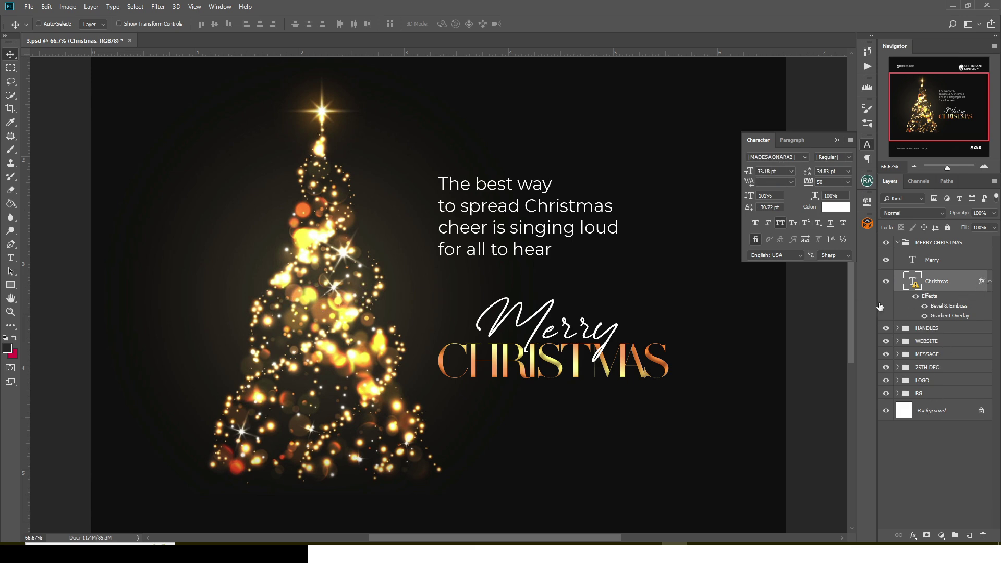
click(989, 282)
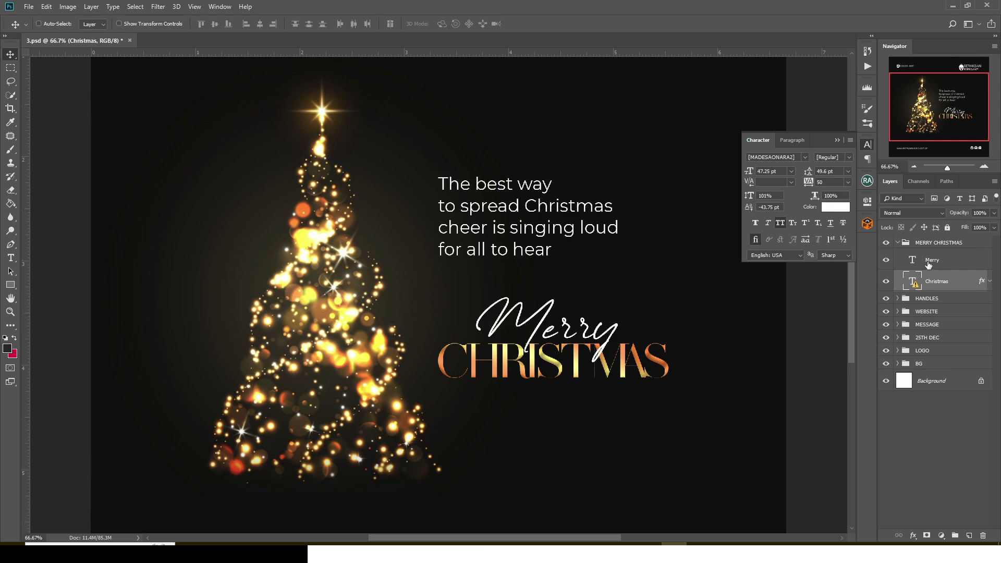
click(928, 264)
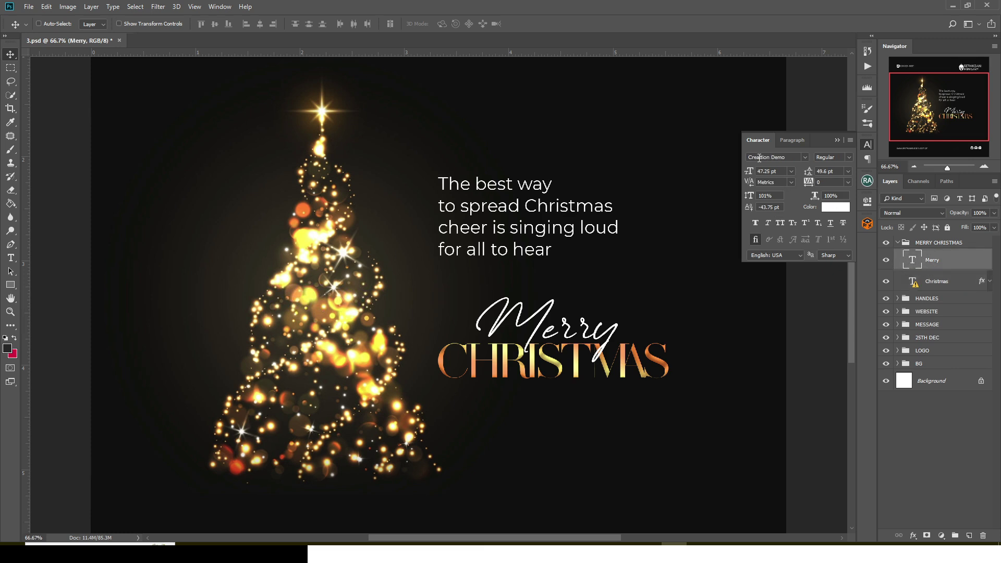
click(898, 243)
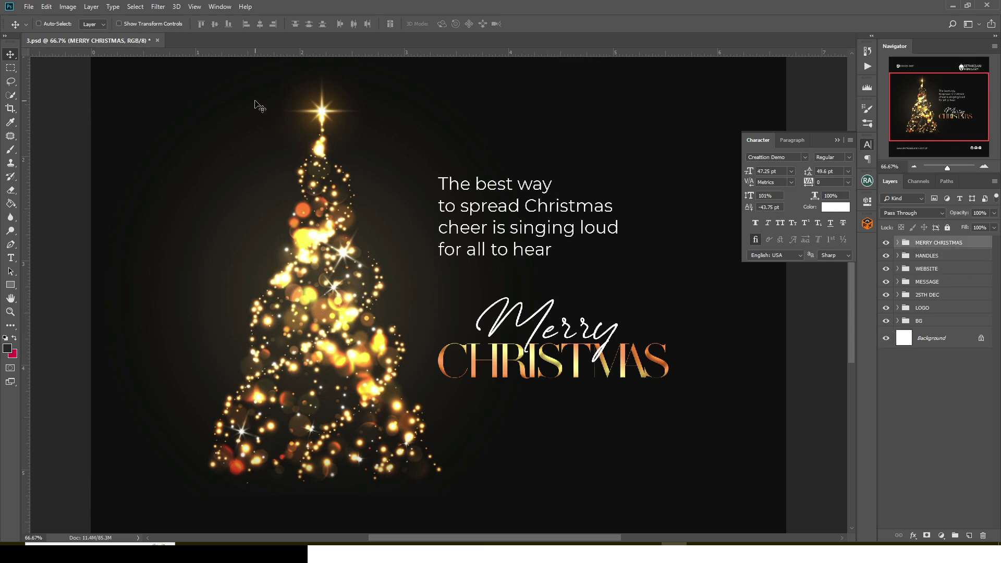
key(ctrl+0)
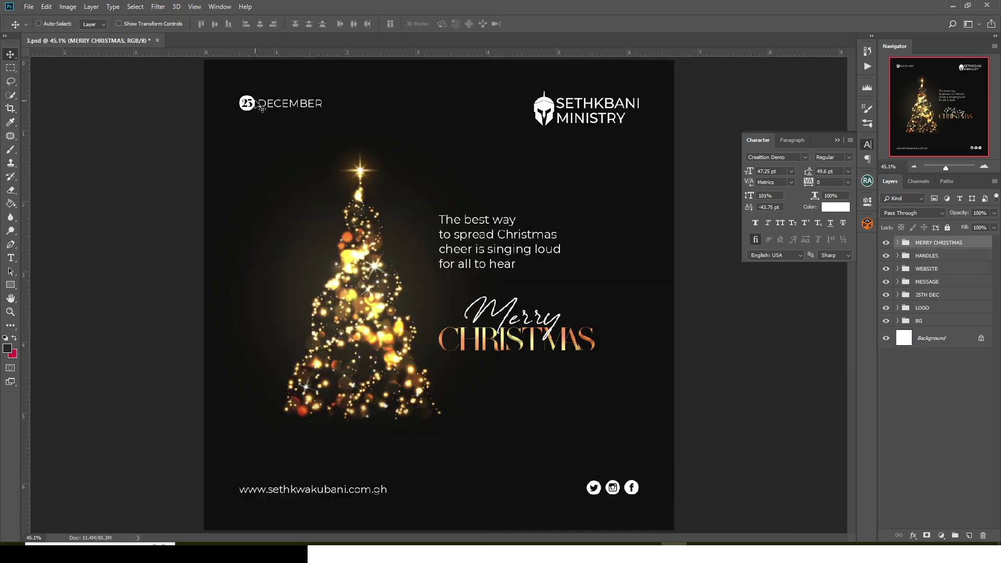
Close 3.psd without saving and open 4.psd from folder 4 in Photoshop.
click(157, 40)
click(491, 203)
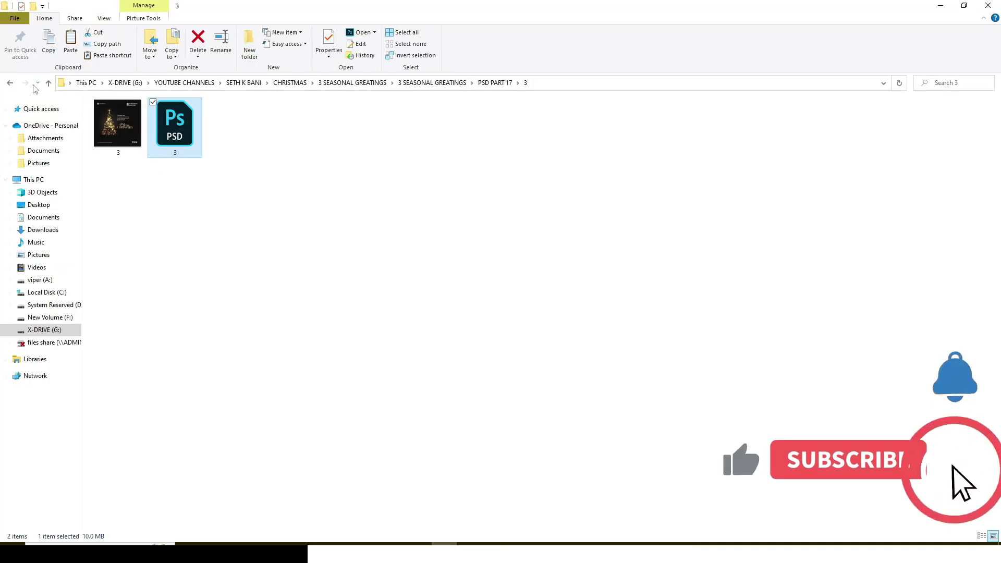
click(9, 83)
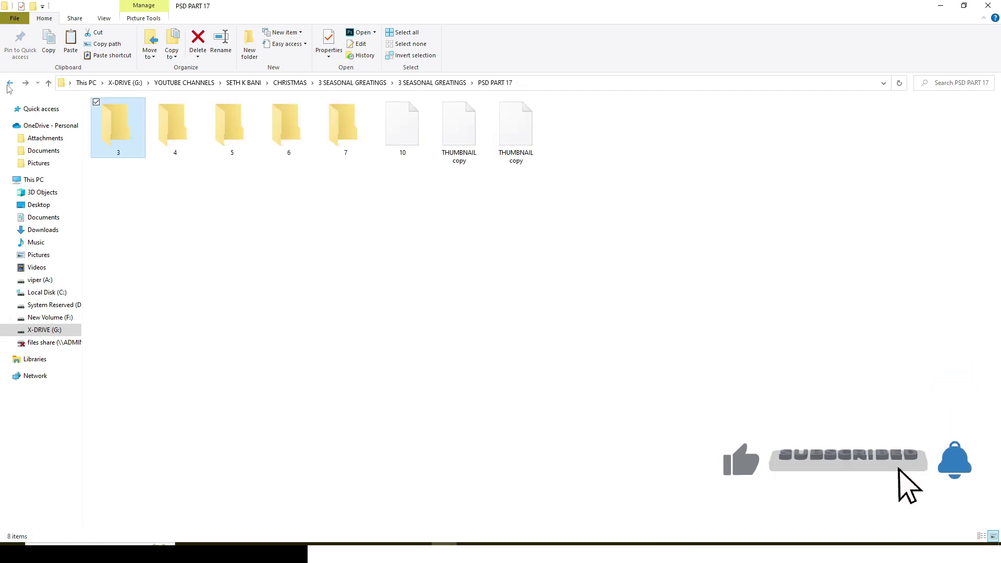
double_click(167, 135)
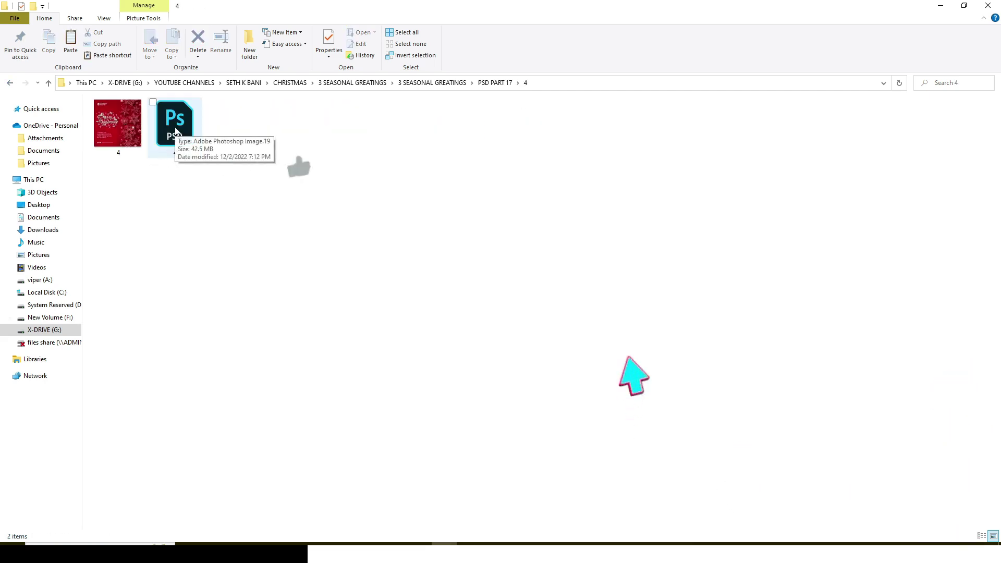
click(175, 130)
double_click(176, 130)
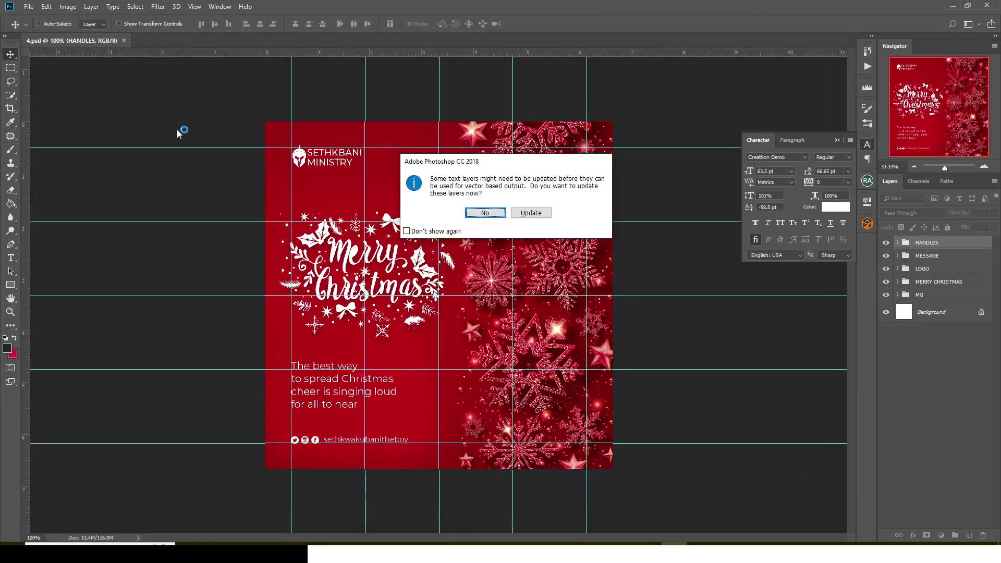
Dismiss the text-layer update prompt, put away the Character panel, and hide all layer groups.
click(530, 212)
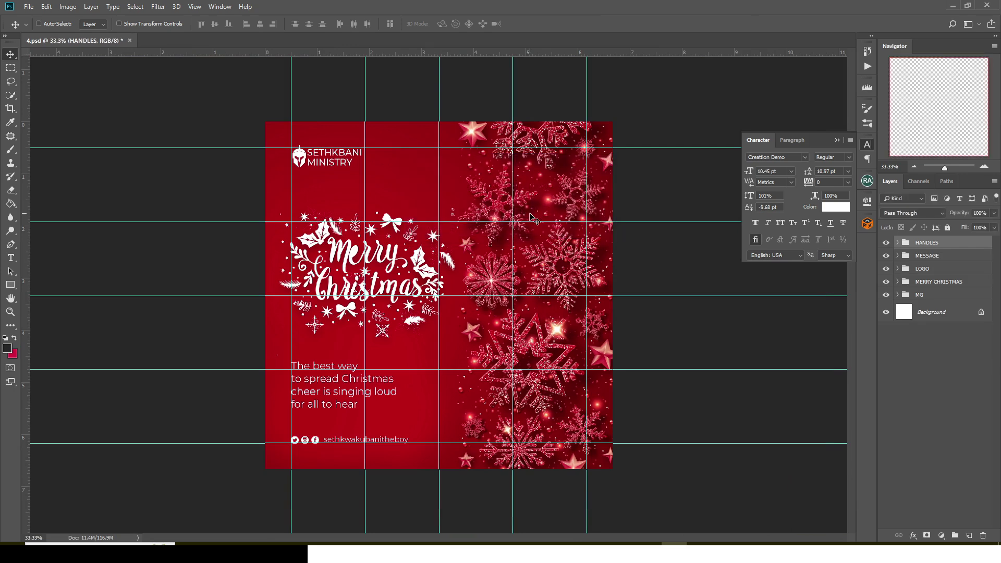
click(838, 140)
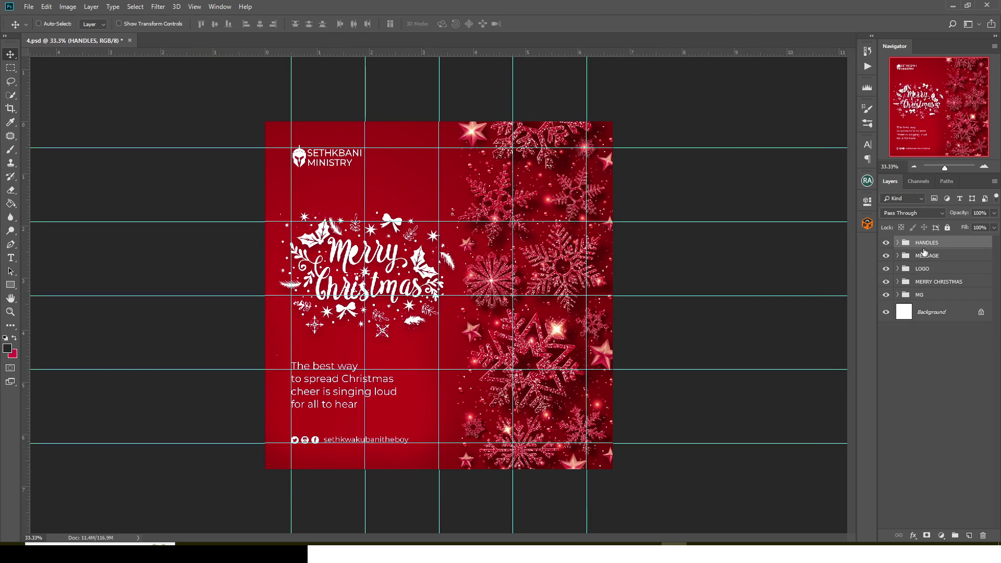
click(921, 295)
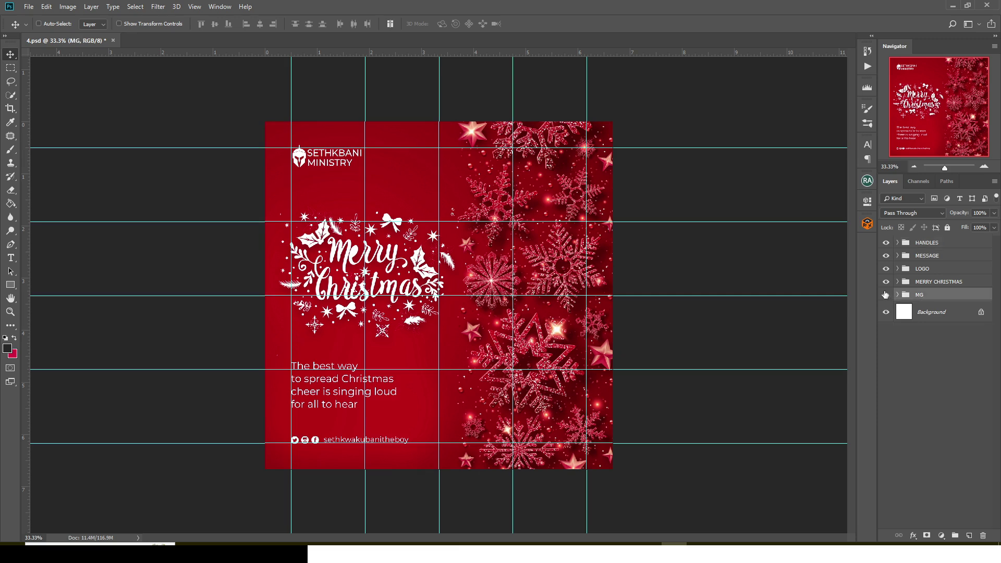
drag(886, 244, 892, 296)
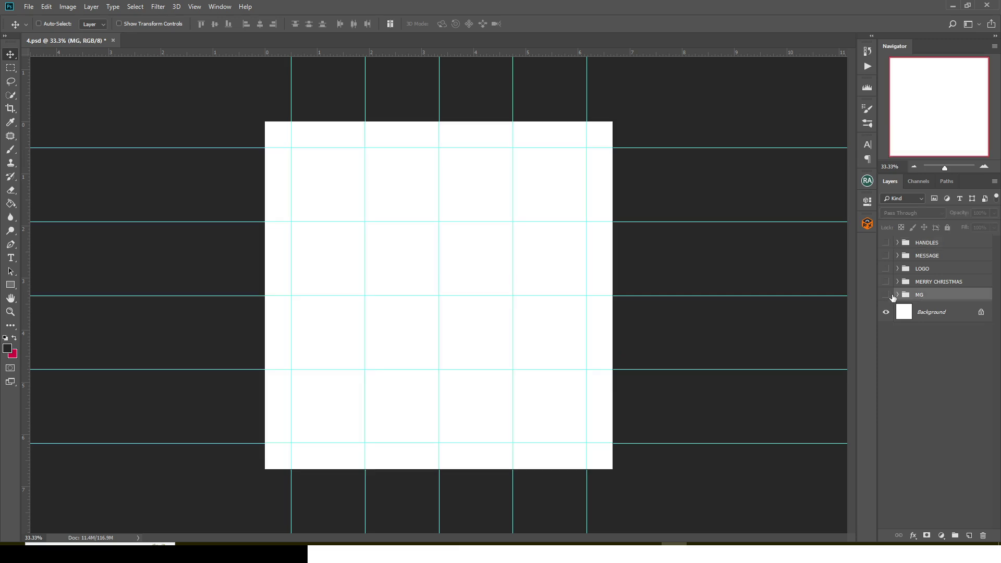
Show the MG group and toggle its Layer 1, snowflake and Layer 3 layers.
click(887, 296)
click(897, 295)
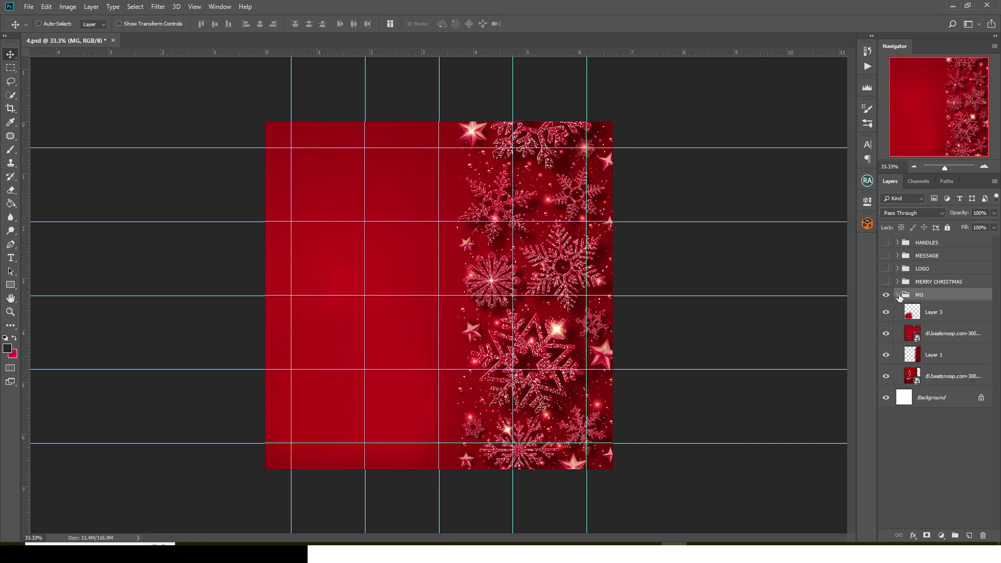
click(885, 355)
click(886, 334)
click(886, 312)
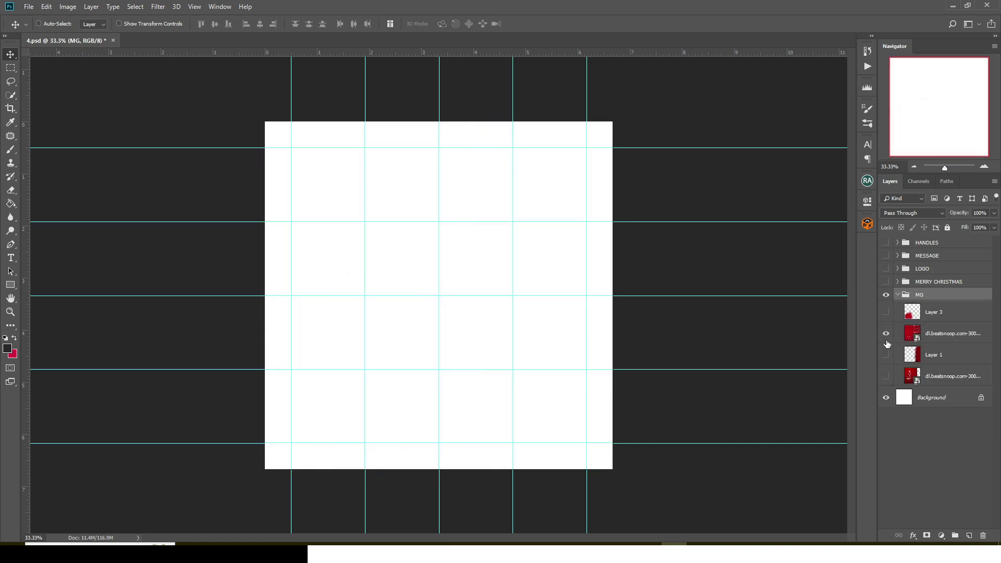
click(886, 355)
click(886, 376)
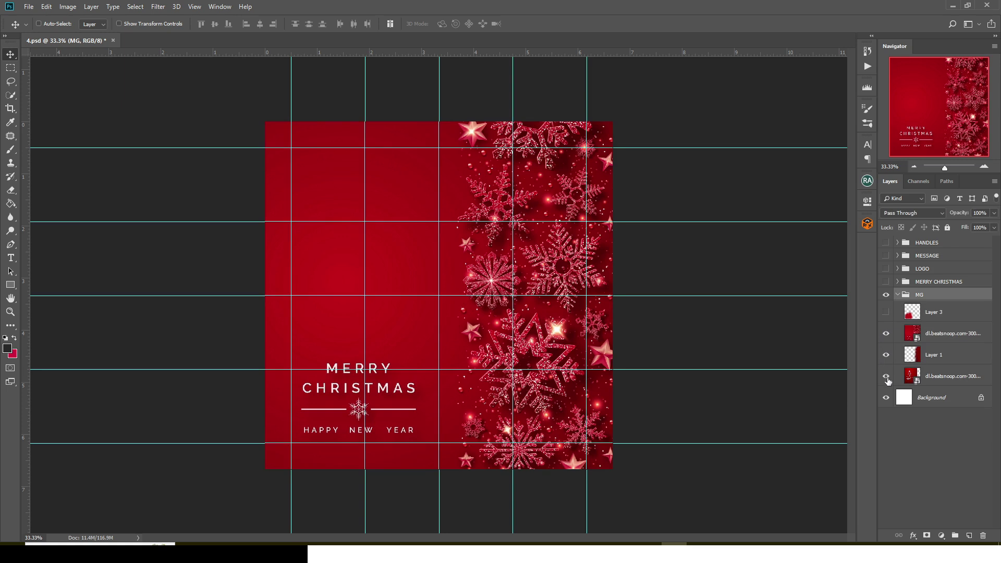
Show the Merry Christmas wreath lettering and the SETHKBANI MINISTRY logo.
click(899, 295)
click(917, 284)
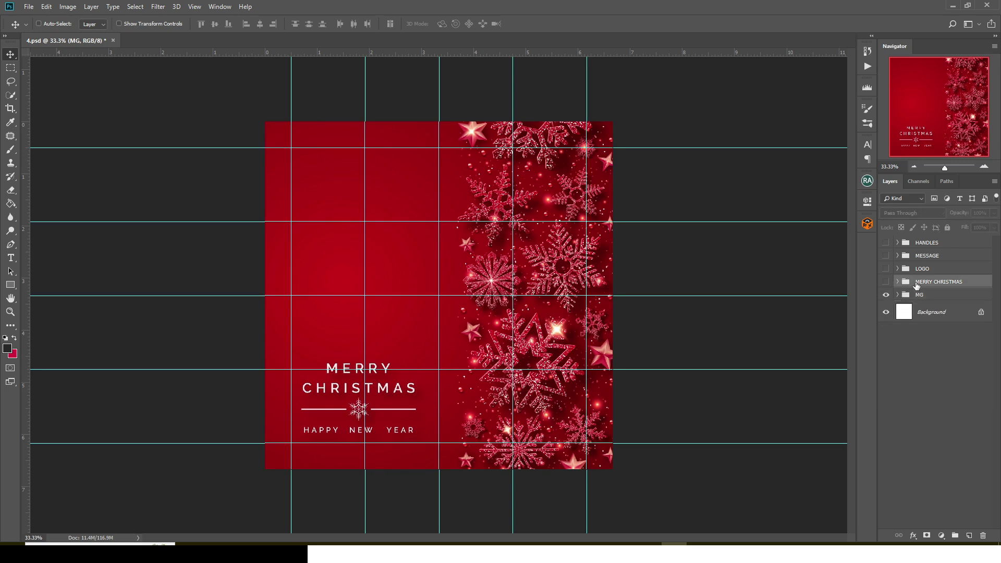
click(885, 282)
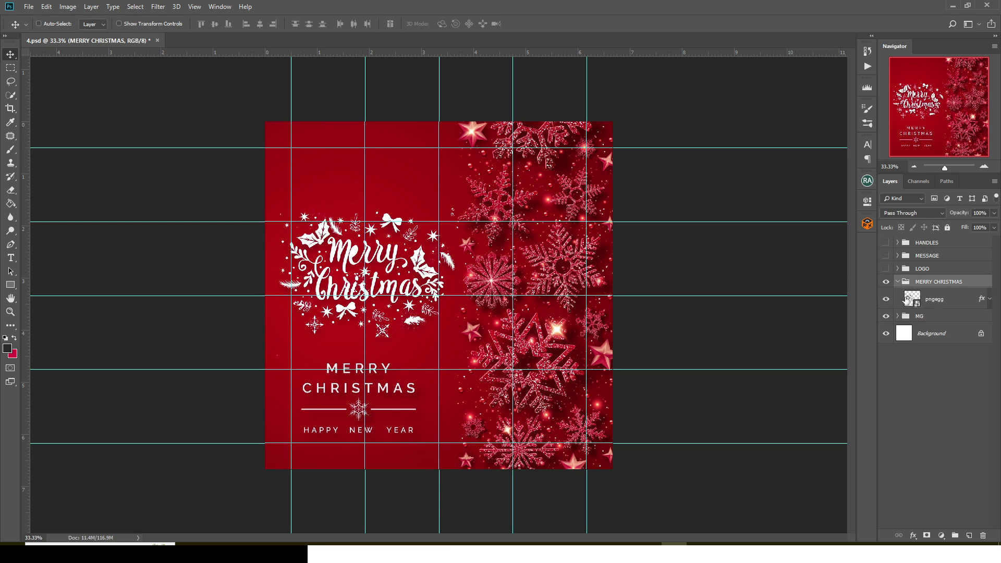
click(918, 301)
click(898, 282)
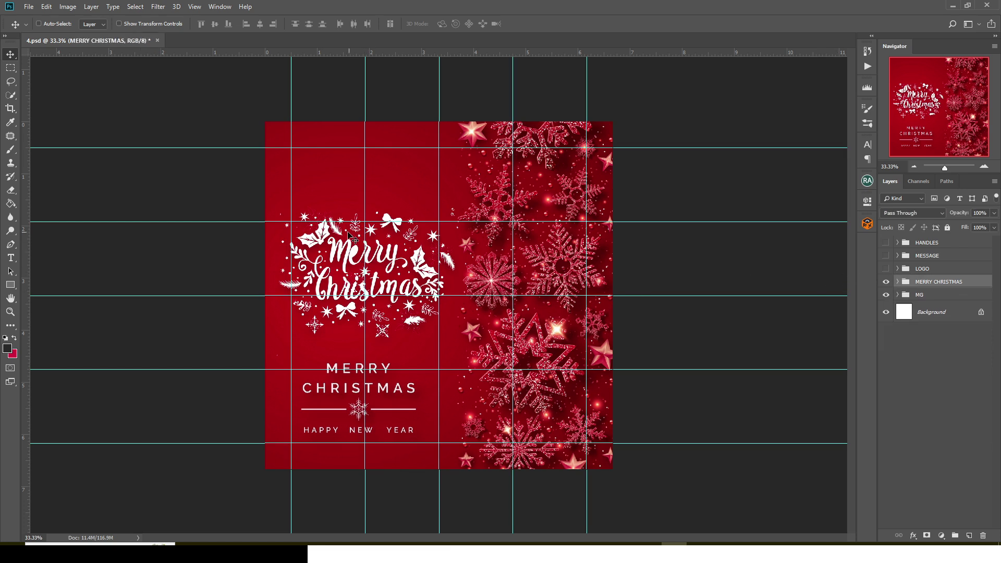
click(918, 270)
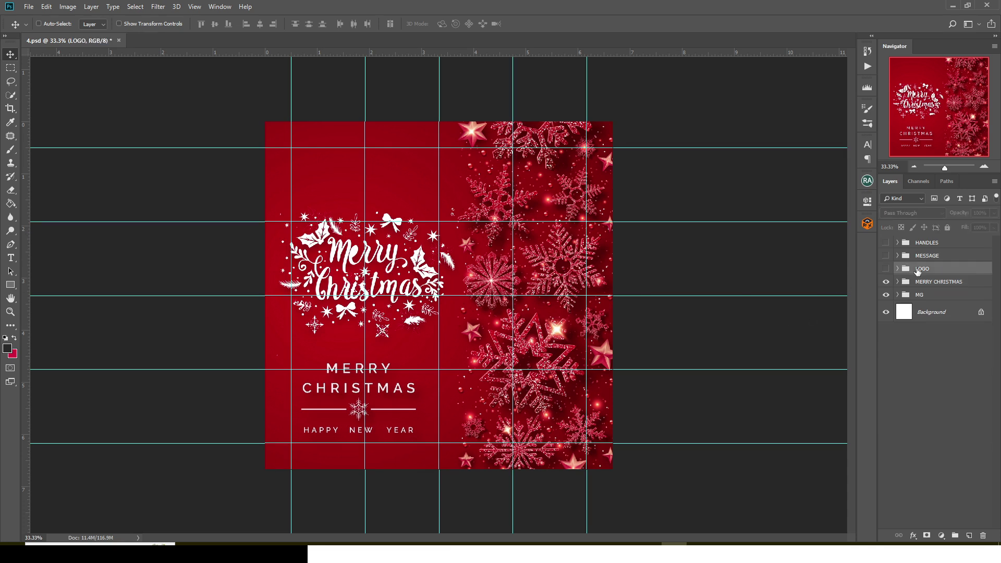
click(884, 269)
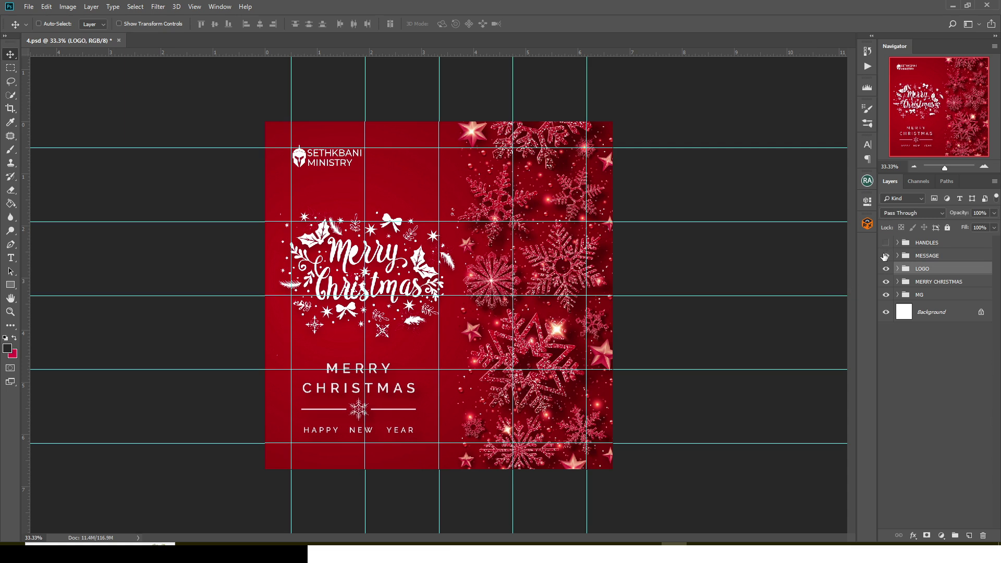
Show the social handles, check the wreath, and leave the message text hidden.
click(884, 256)
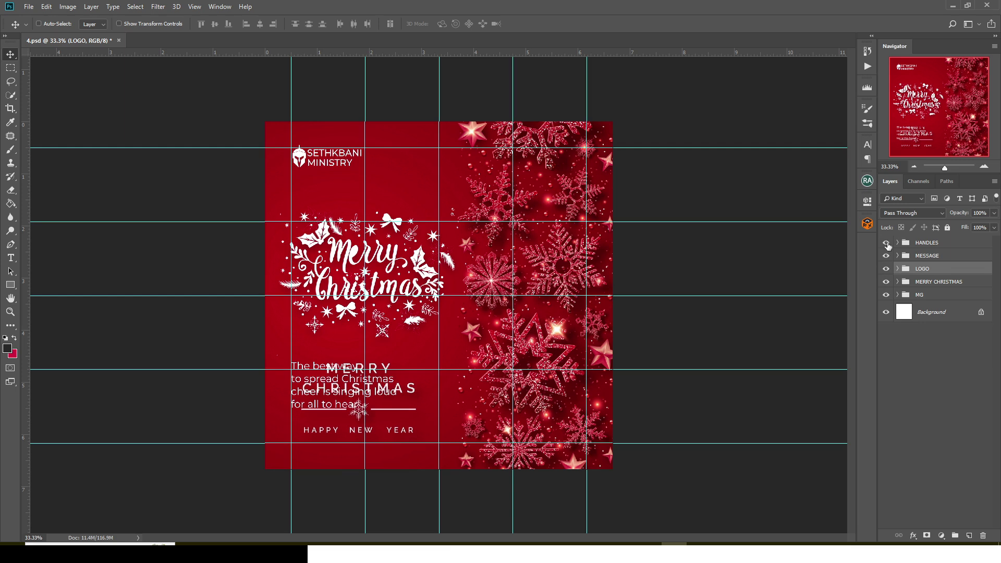
click(886, 243)
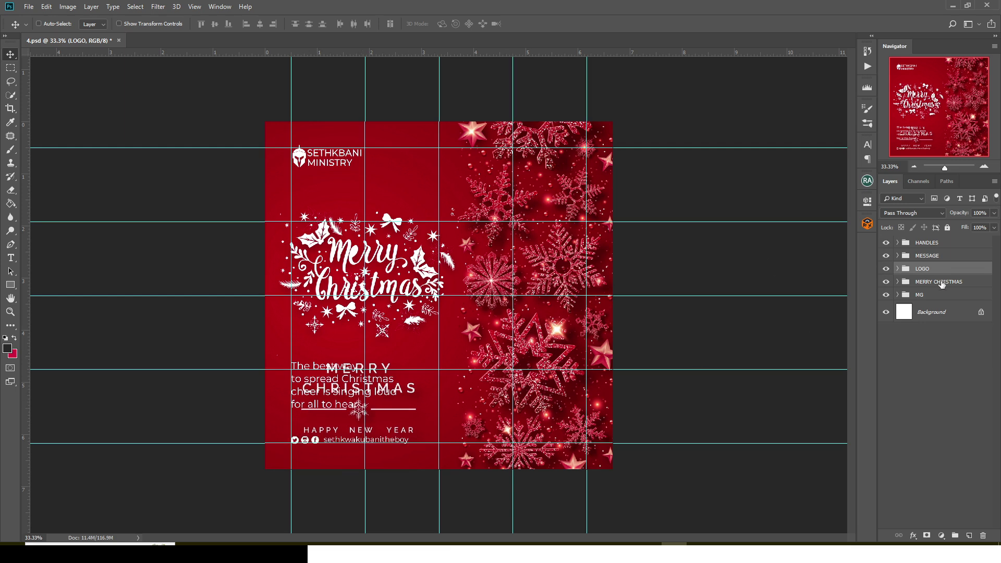
click(886, 282)
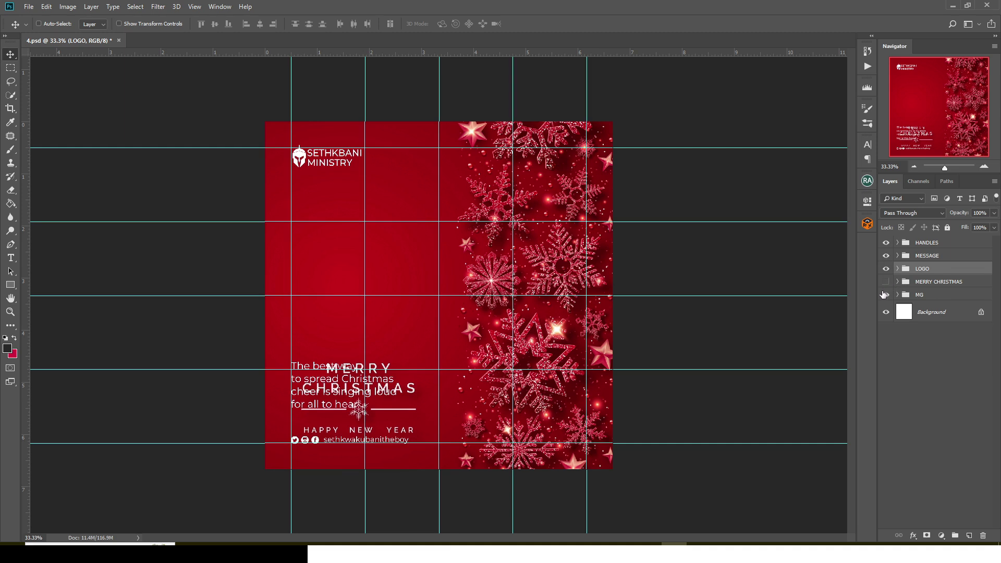
click(885, 282)
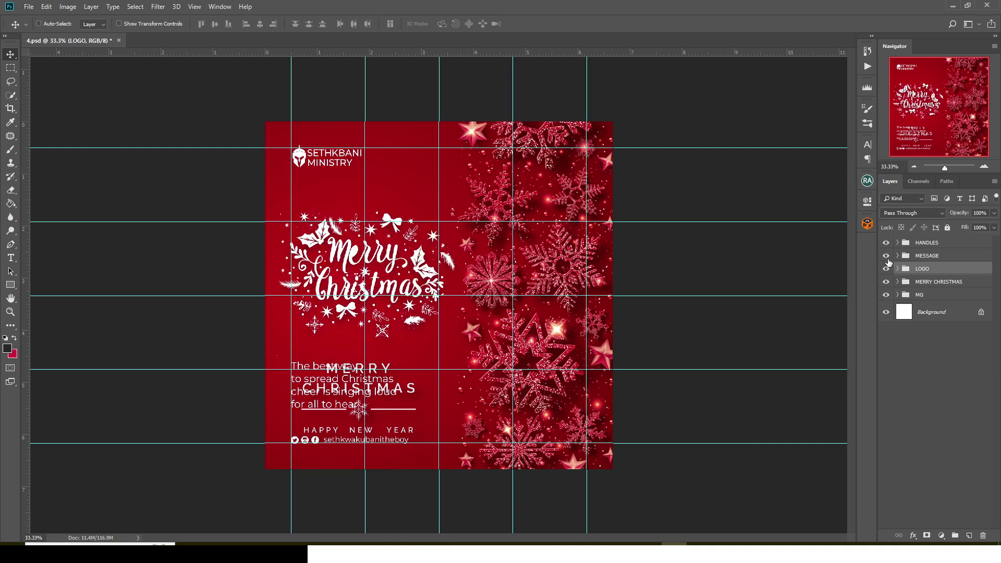
click(886, 257)
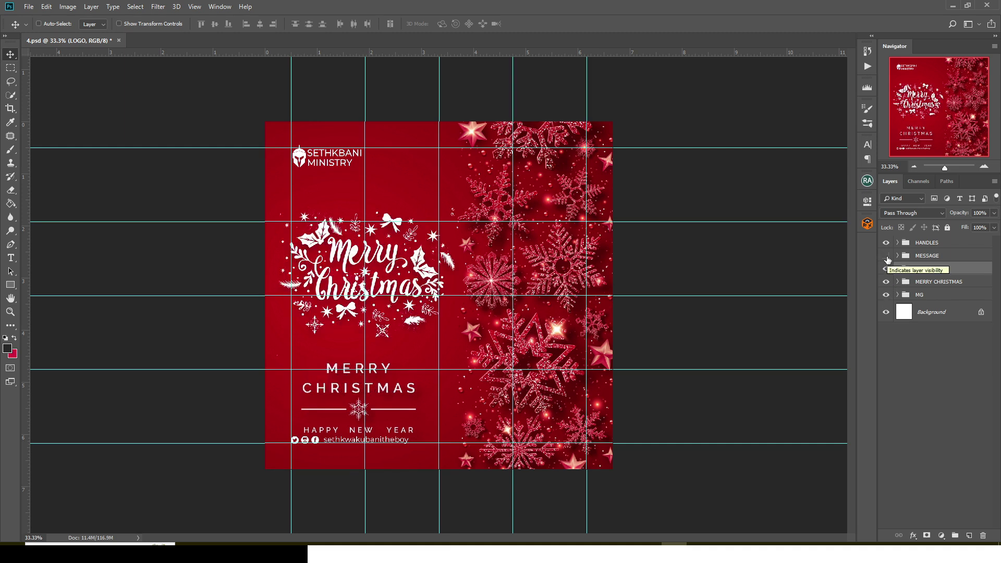
click(887, 257)
click(886, 257)
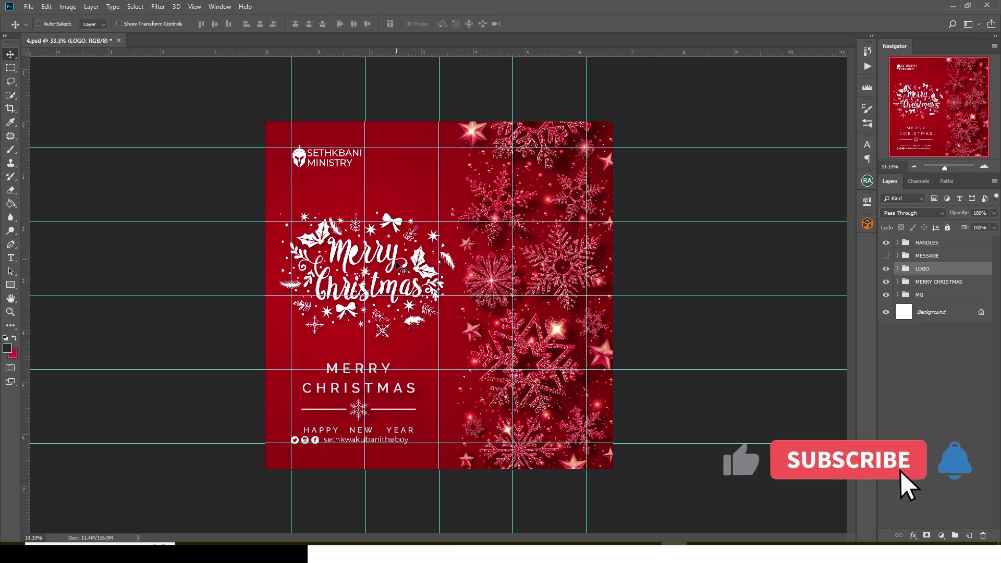
click(897, 295)
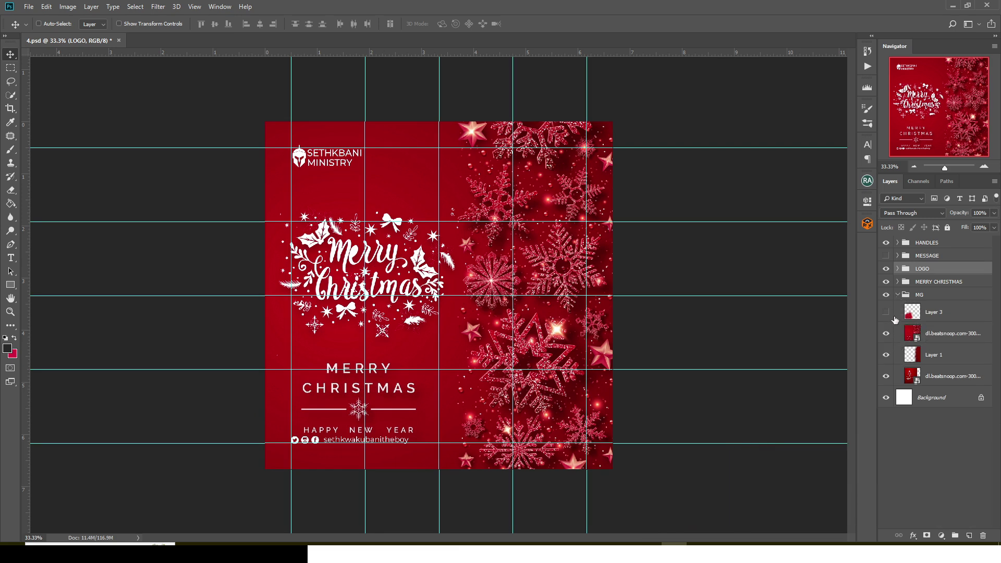
Show Layer 3 over the old greeting and bring back the message text.
click(886, 313)
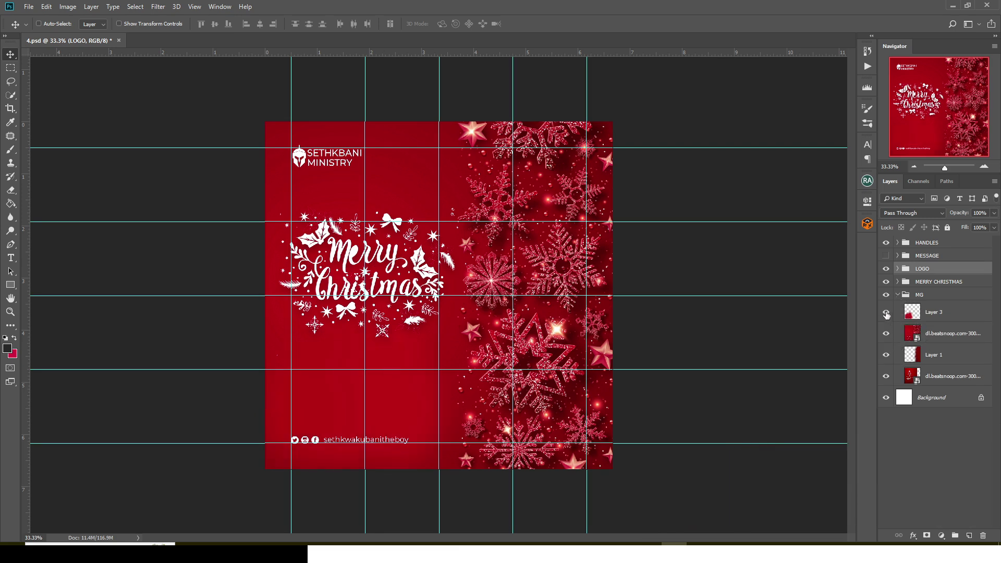
click(933, 316)
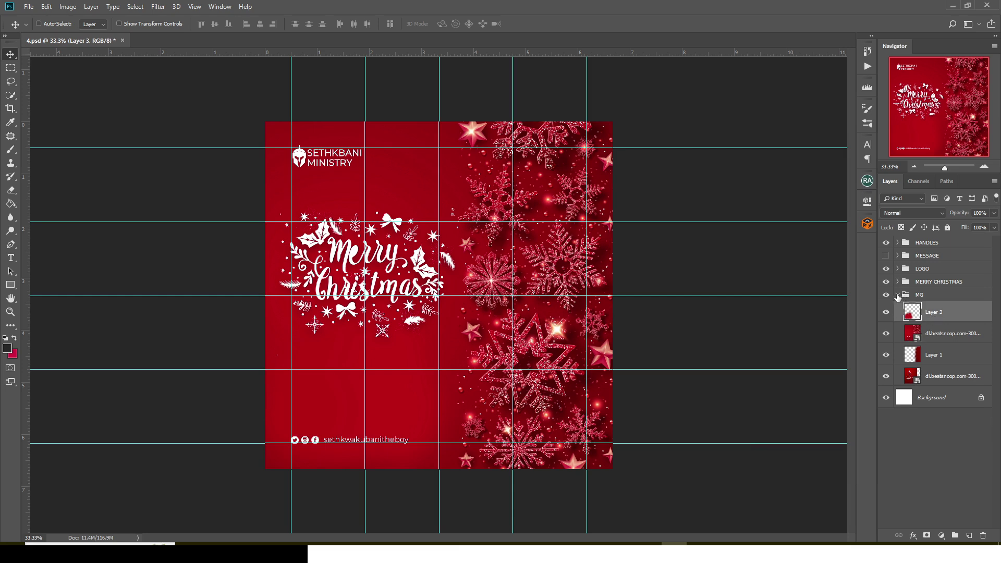
click(897, 295)
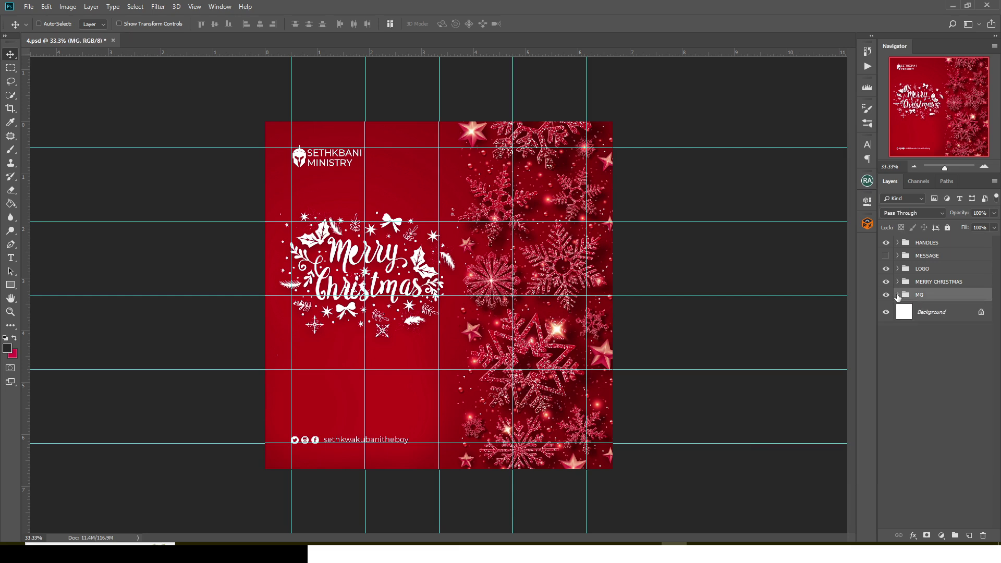
click(886, 256)
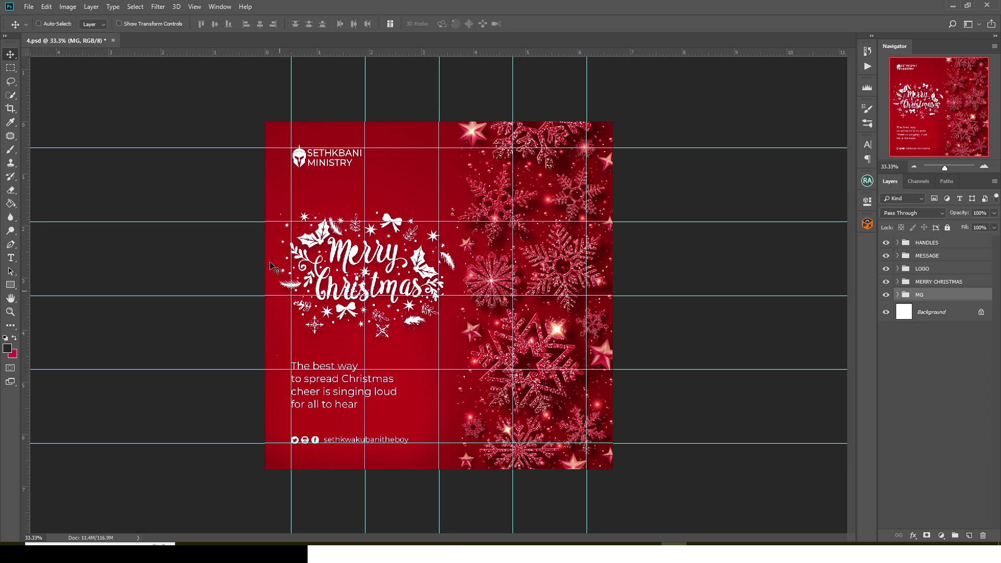
Hide the cyan guides with Ctrl+; and close 4.psd without saving.
key(ctrl)
key(ctrl+semicolon)
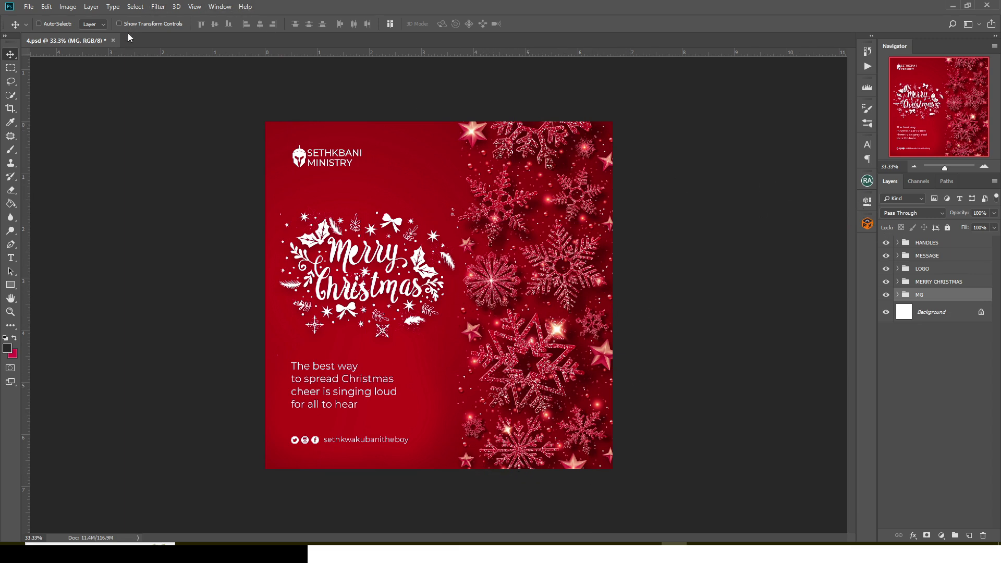
click(114, 40)
click(496, 204)
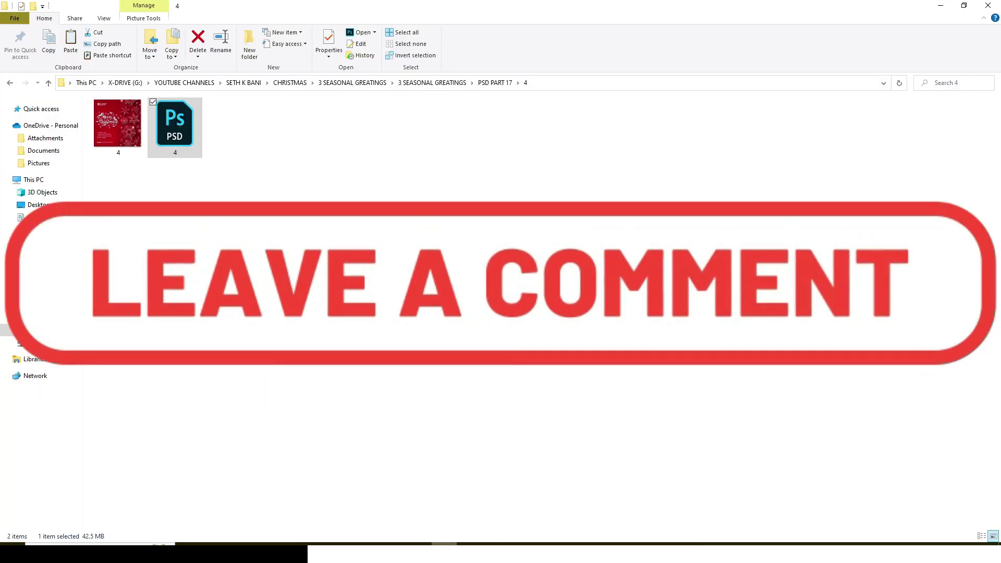
Return to PSD PART 17, open folder 5 and launch 5.psd in Photoshop.
click(9, 82)
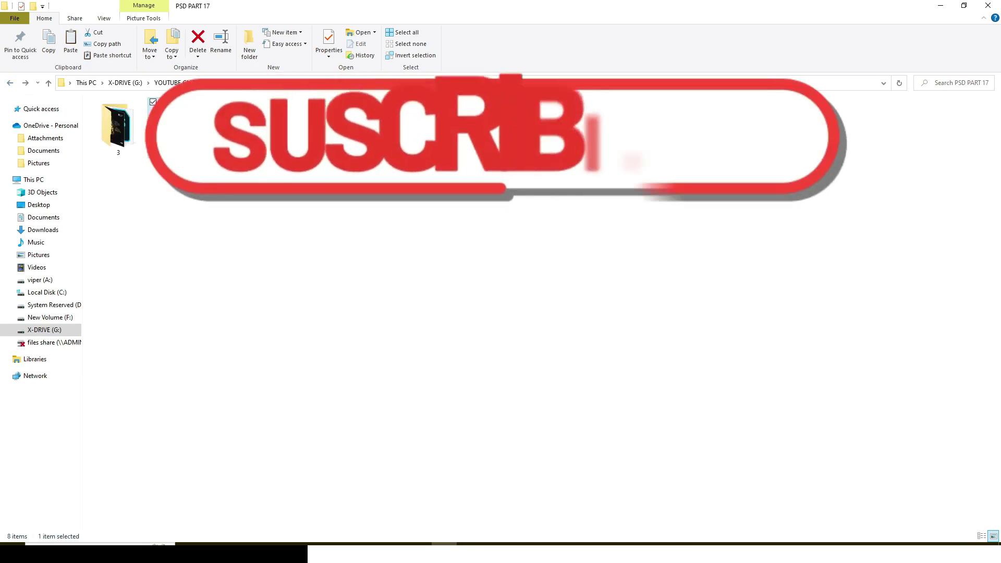
key(Return)
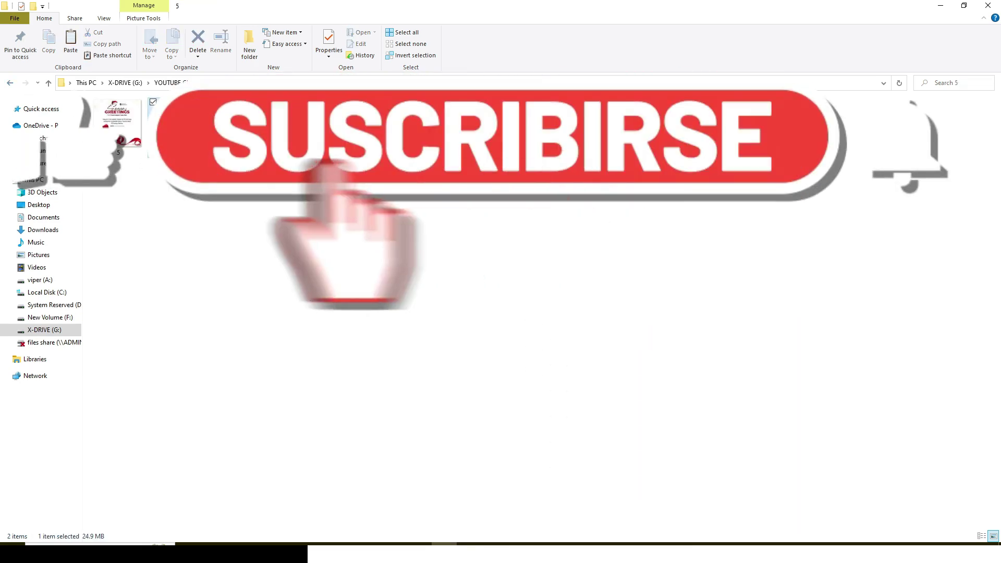
key(Return)
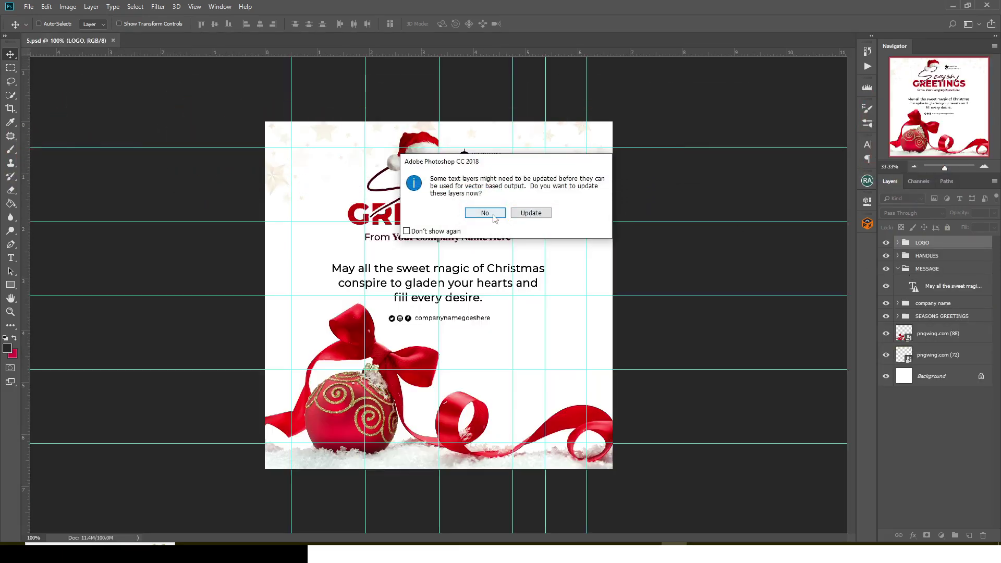
Group pngwing.com (88) and (72) into a group named BG, then hide all the design's groups.
click(530, 212)
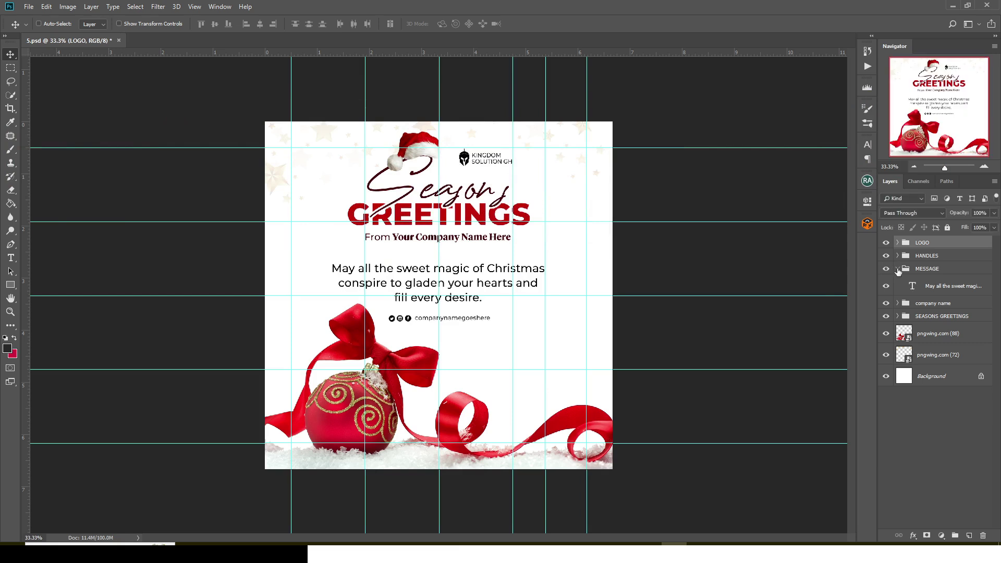
click(897, 269)
click(922, 317)
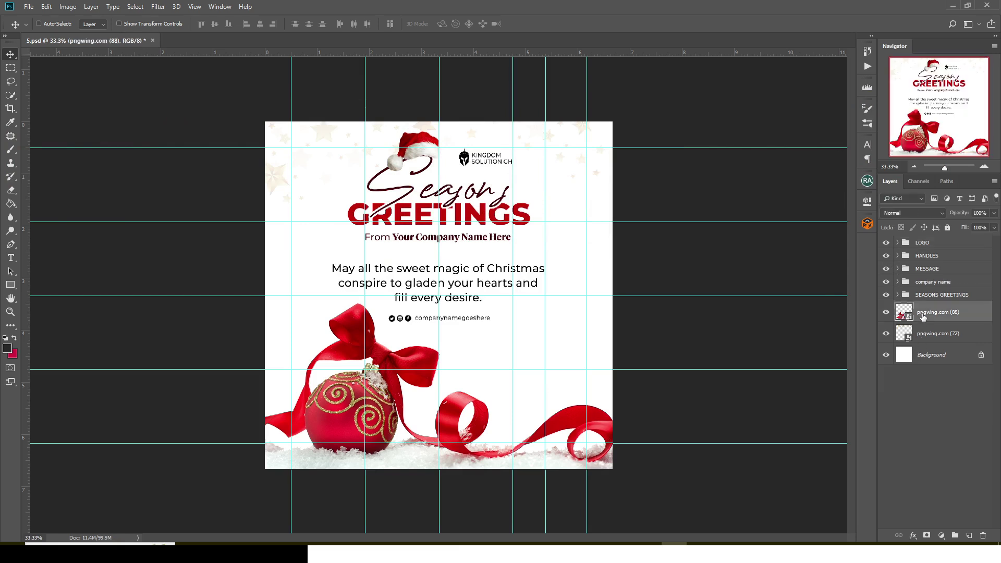
shift+click(927, 336)
key(ctrl+g)
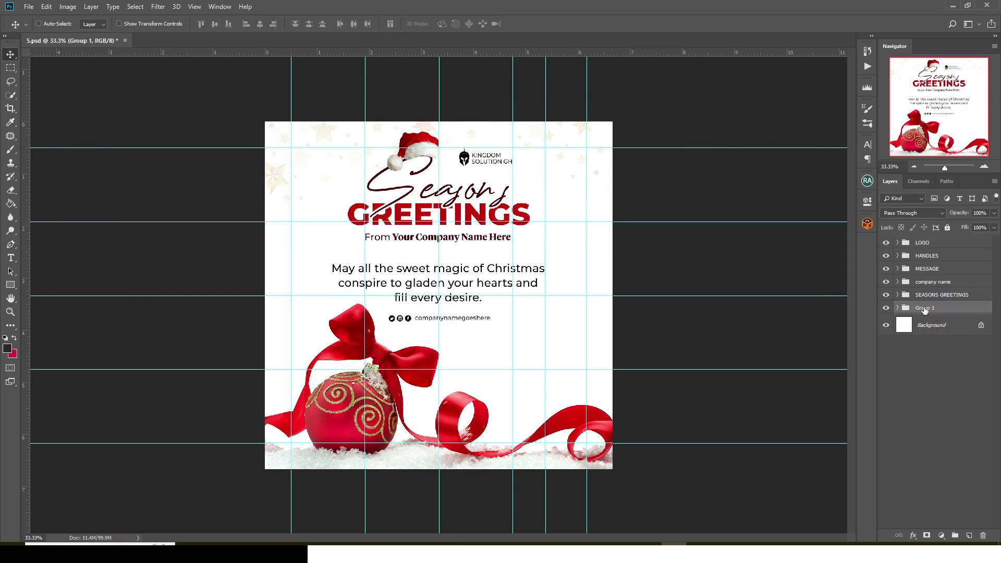
double_click(925, 308)
text(BG)
key(Return)
drag(885, 255, 899, 312)
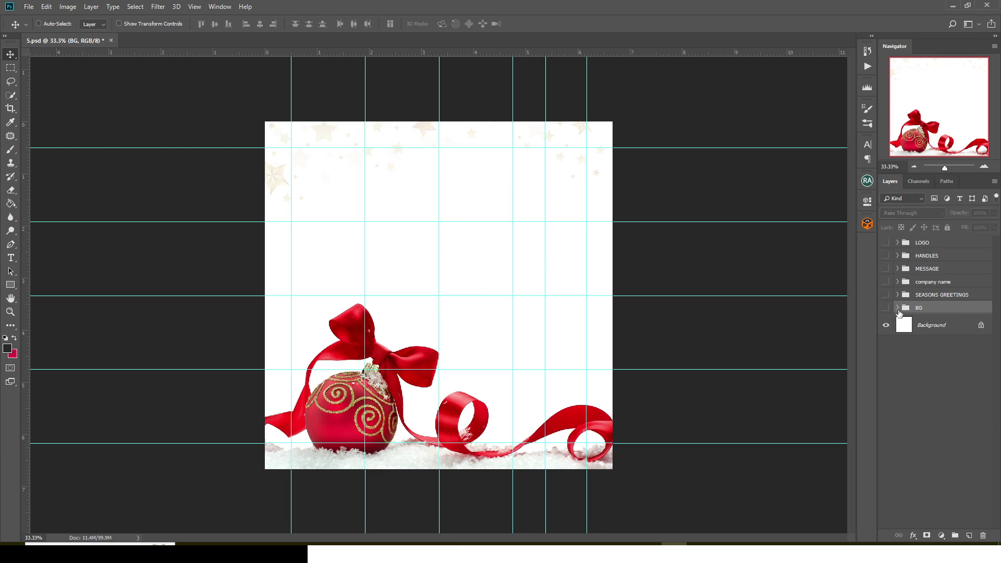
Show BG, SEASONS GREETINGS, the company name and MESSAGE groups one after another.
click(897, 307)
click(886, 309)
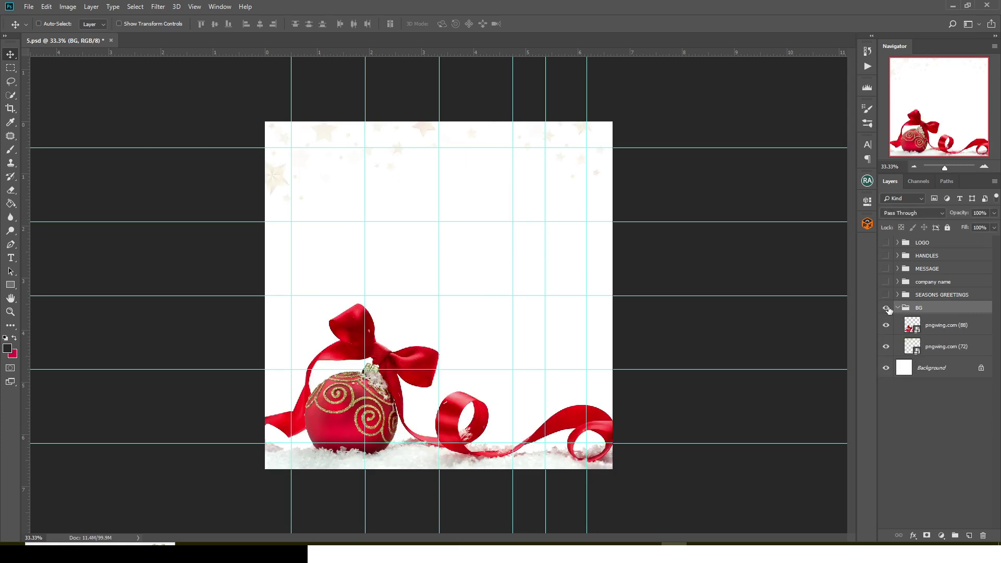
click(898, 308)
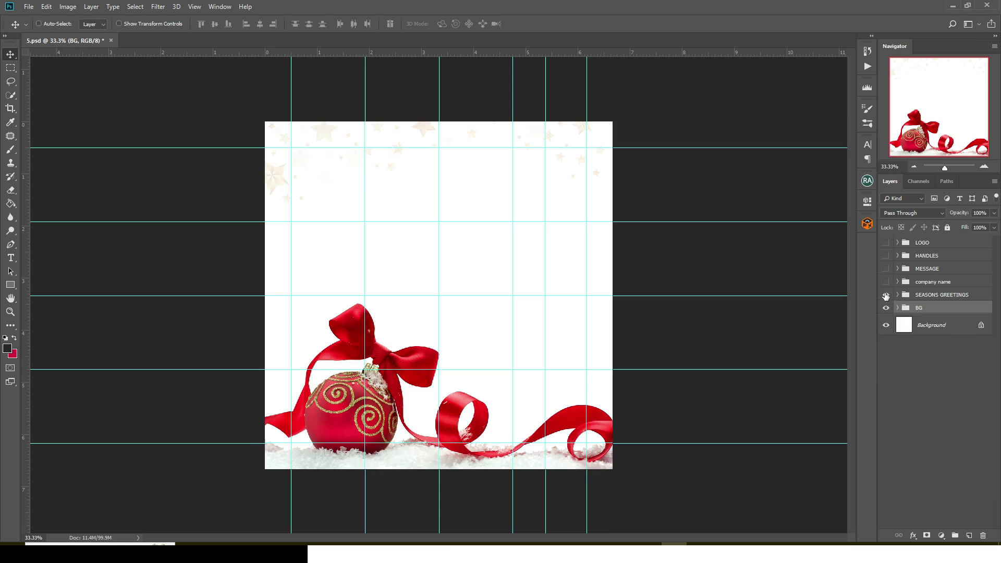
click(886, 295)
click(904, 296)
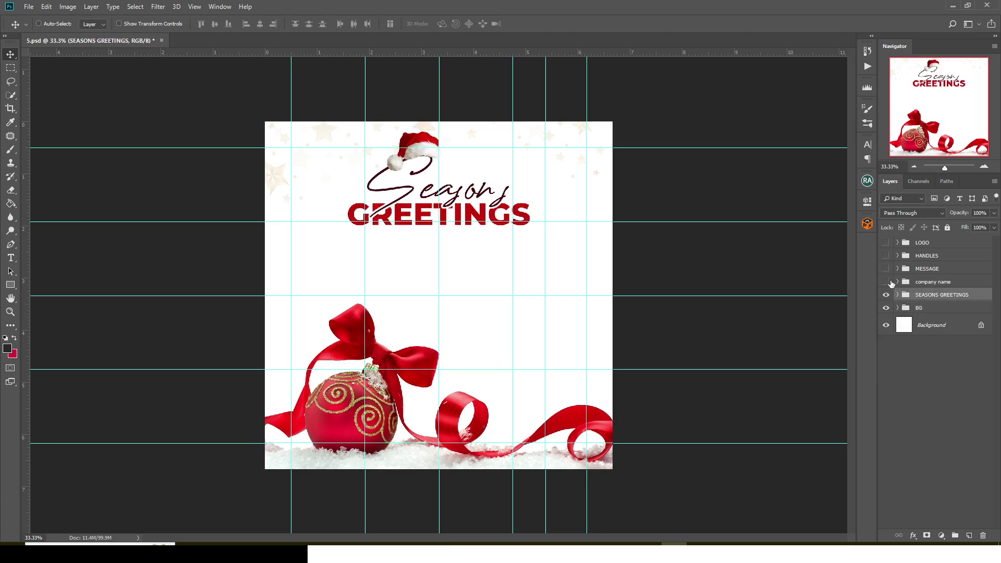
click(885, 282)
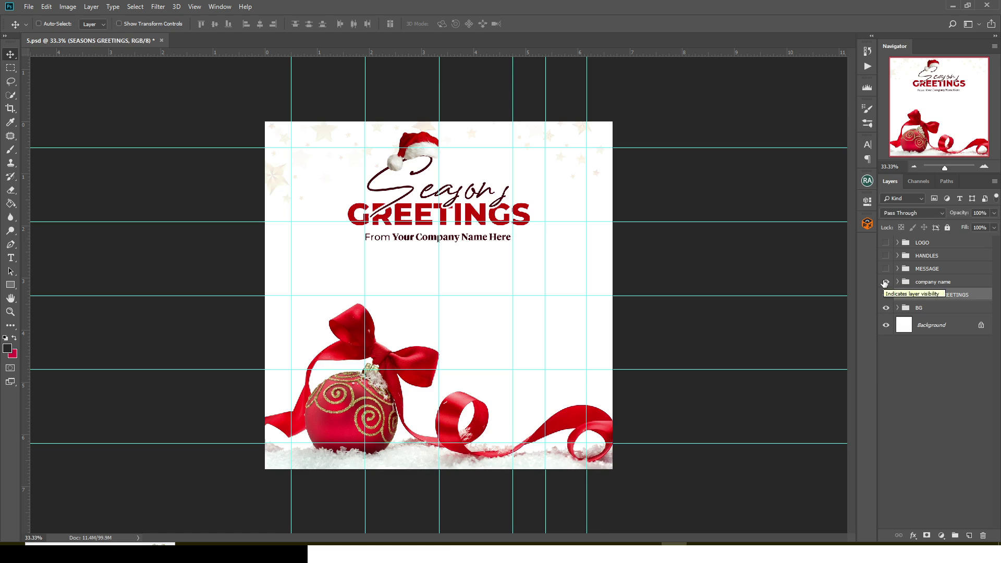
click(918, 269)
click(886, 268)
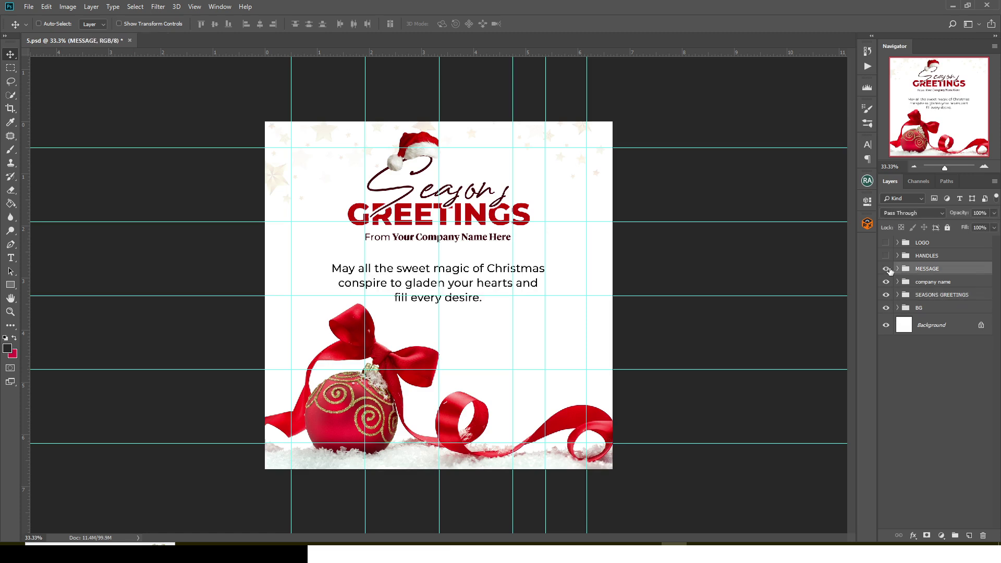
click(897, 269)
click(897, 268)
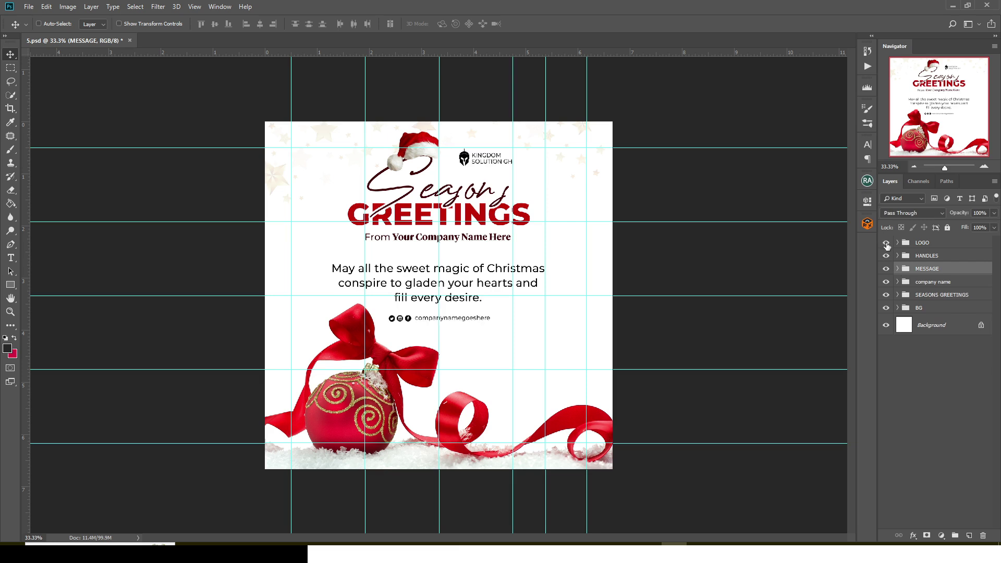
Hide the guides to preview the design, then close 5.psd without saving.
key(ctrl+semicolon)
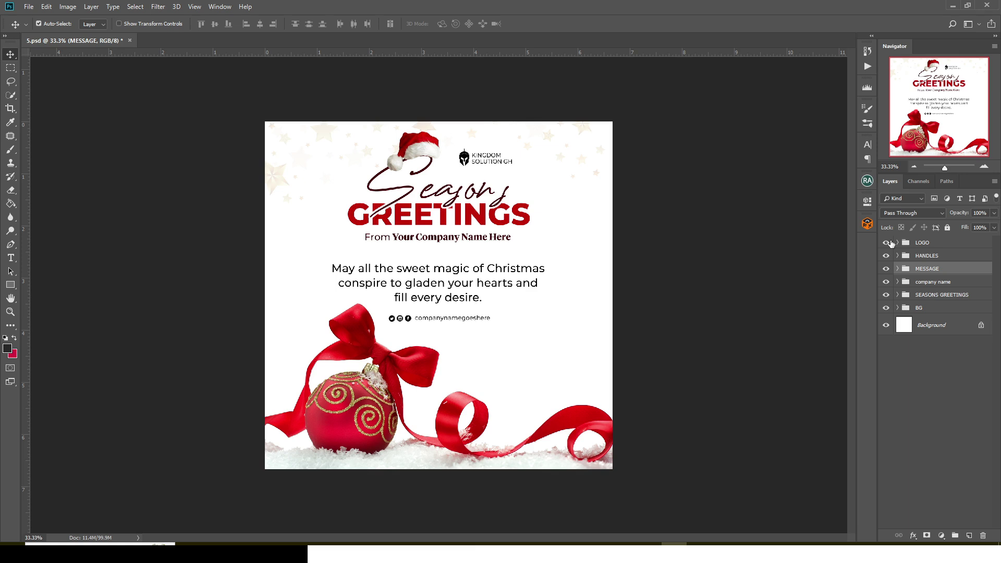
click(129, 41)
click(499, 206)
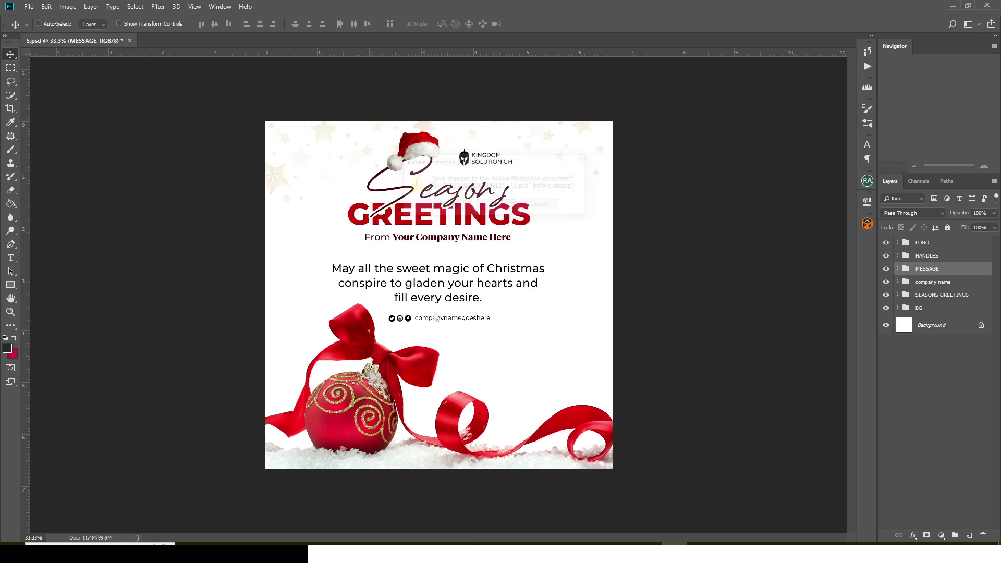
click(445, 544)
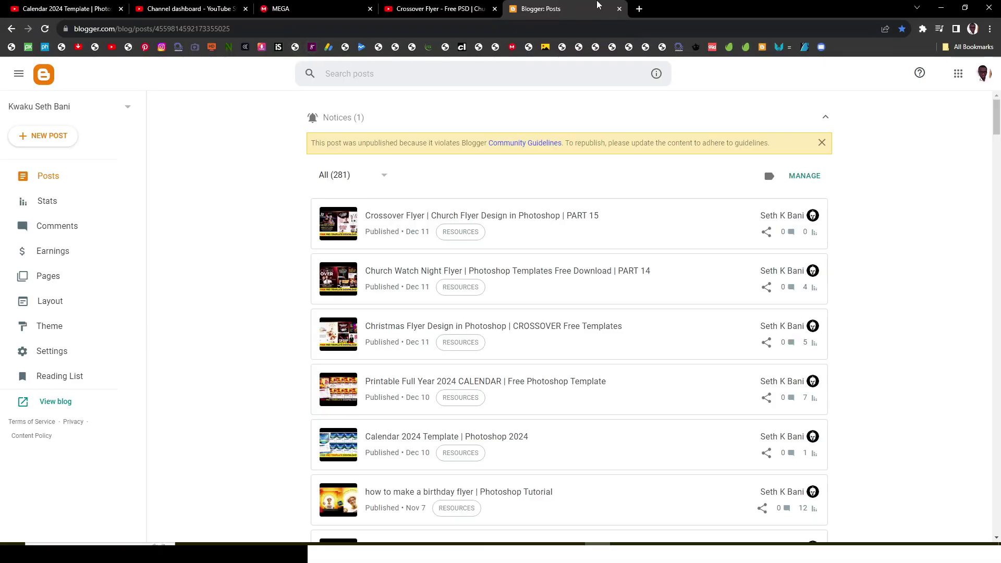
Load the Selar store from its bookmark in a new tab, then switch to the Crossover Flyer video.
click(639, 9)
click(312, 48)
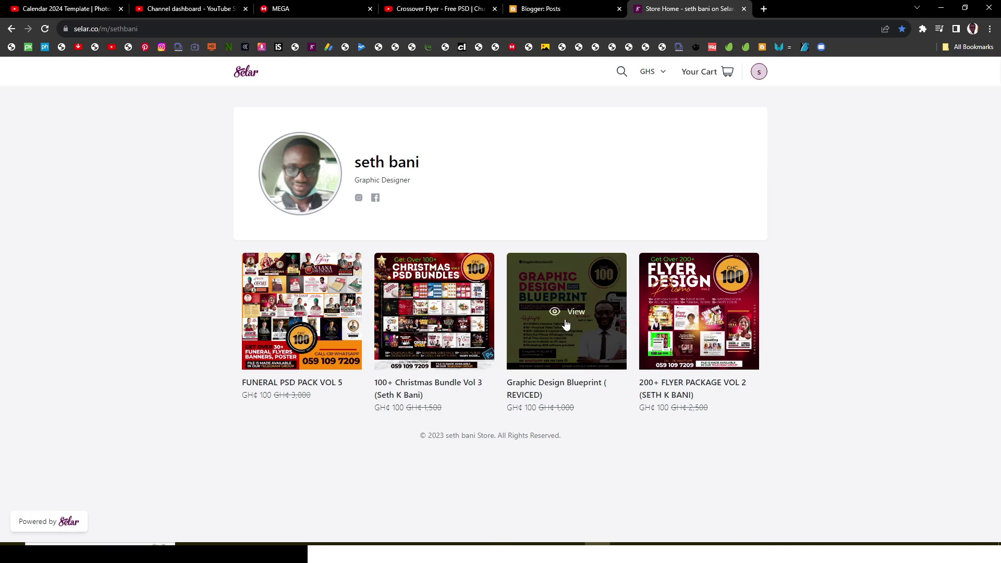
click(441, 9)
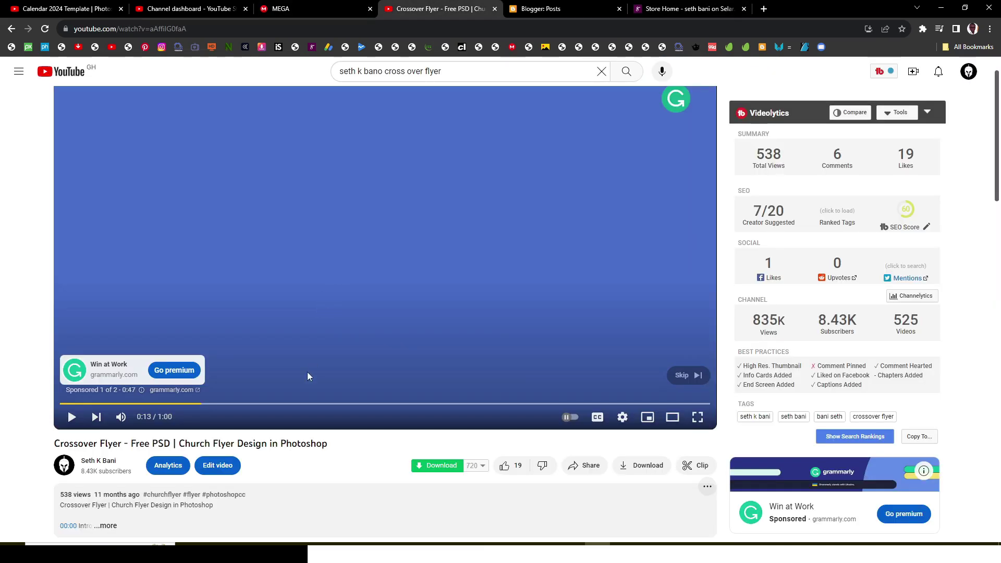
Expand and scroll through the video description's selar.co PSD links, then return to the Selar tab.
scroll(222, 416, down, 5)
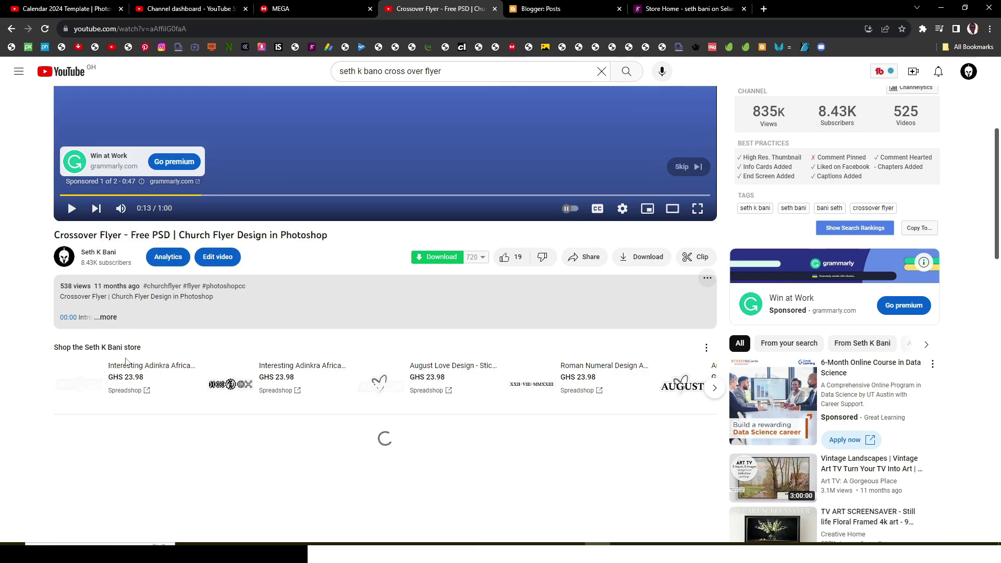
click(109, 318)
scroll(116, 362, down, 3)
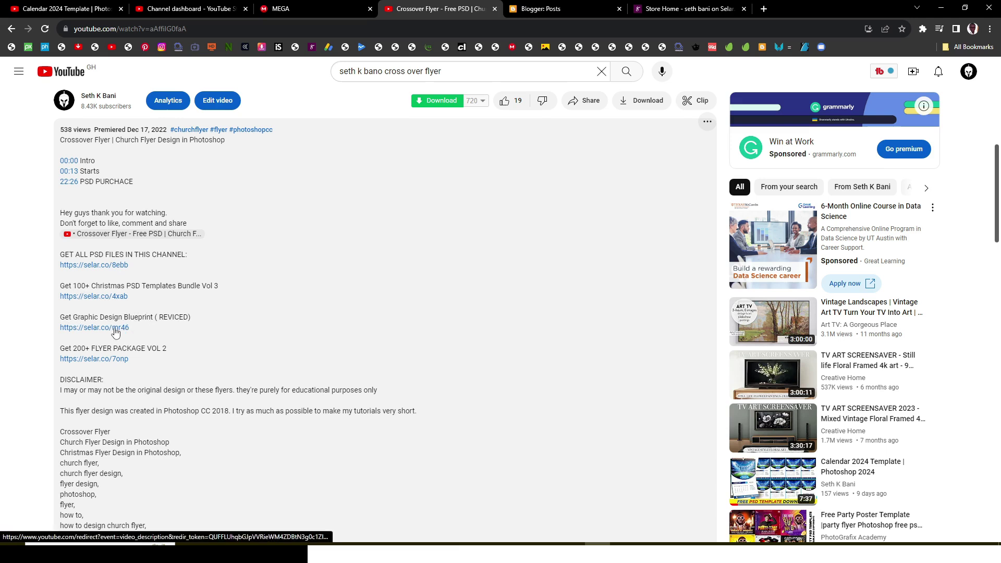
click(652, 11)
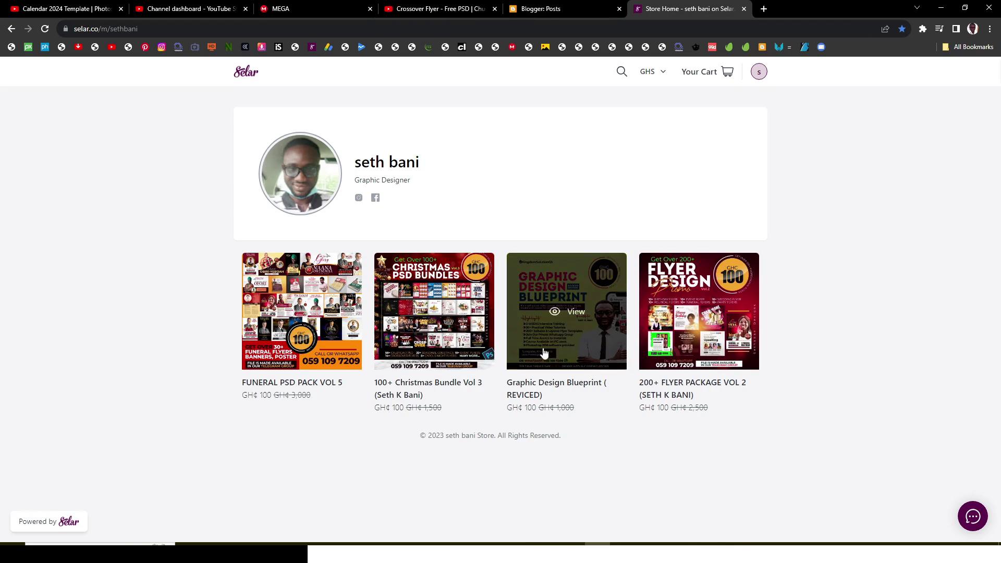
View the Graphic Design Blueprint page, go back, and preview then close FUNERAL PSD PACK VOL 5.
click(538, 388)
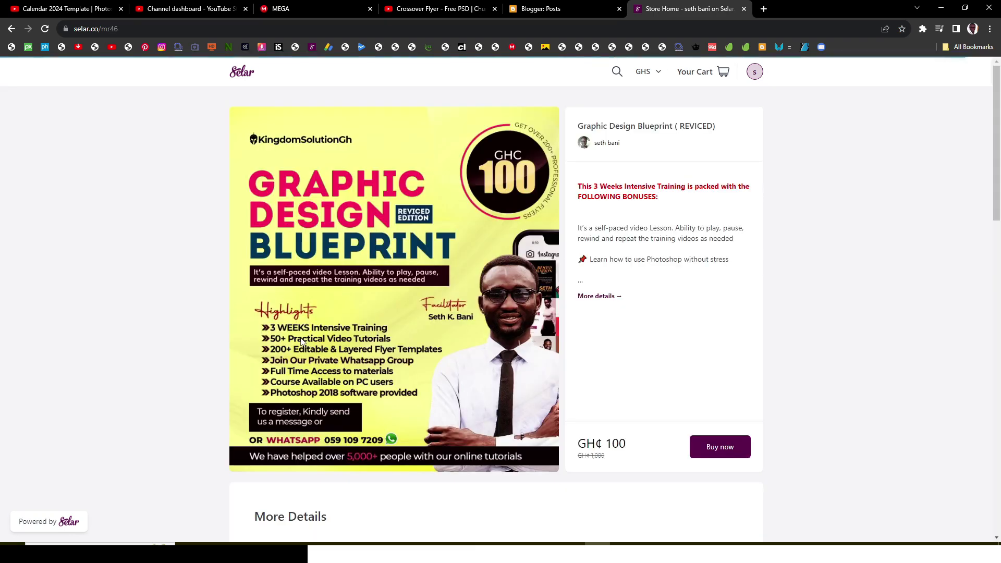
click(13, 30)
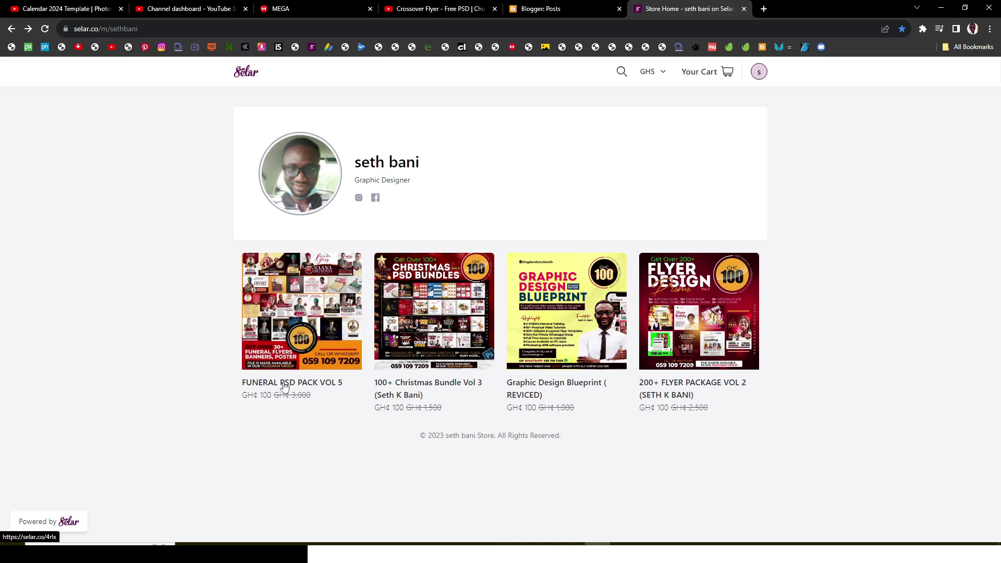
click(292, 335)
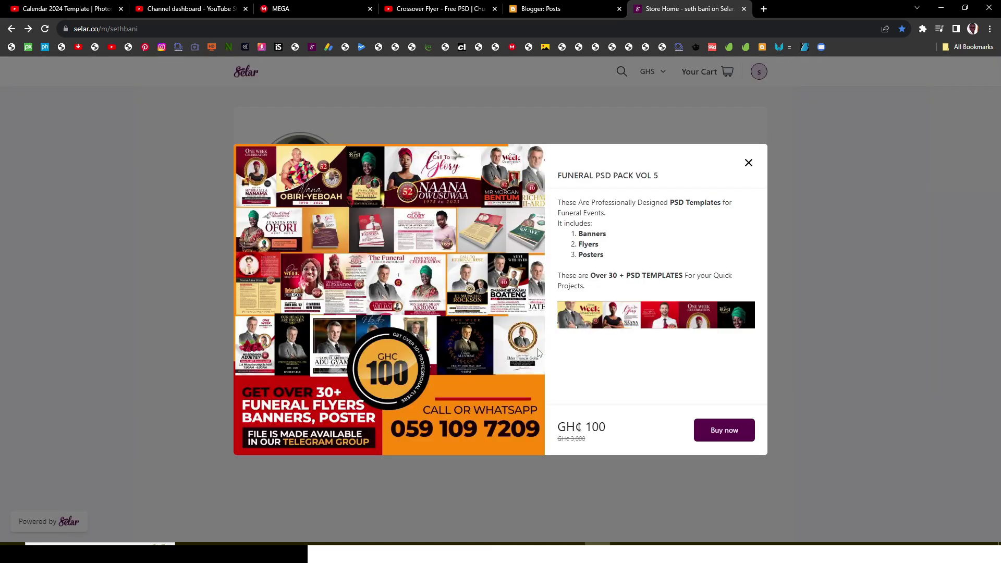
click(780, 160)
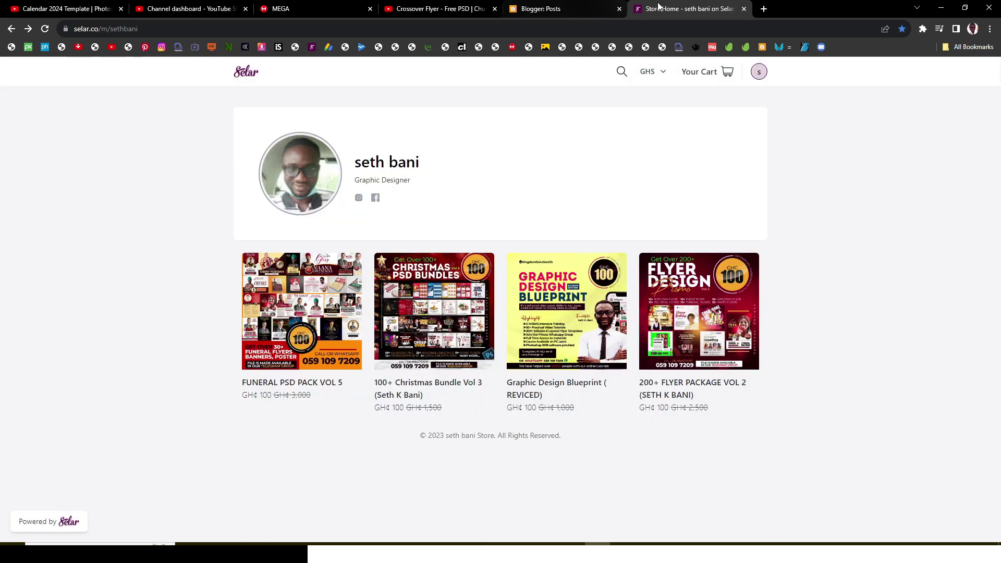
Close the Selar tab and open 6.psd from folder 6 of PSD PART 17 in Photoshop.
click(744, 8)
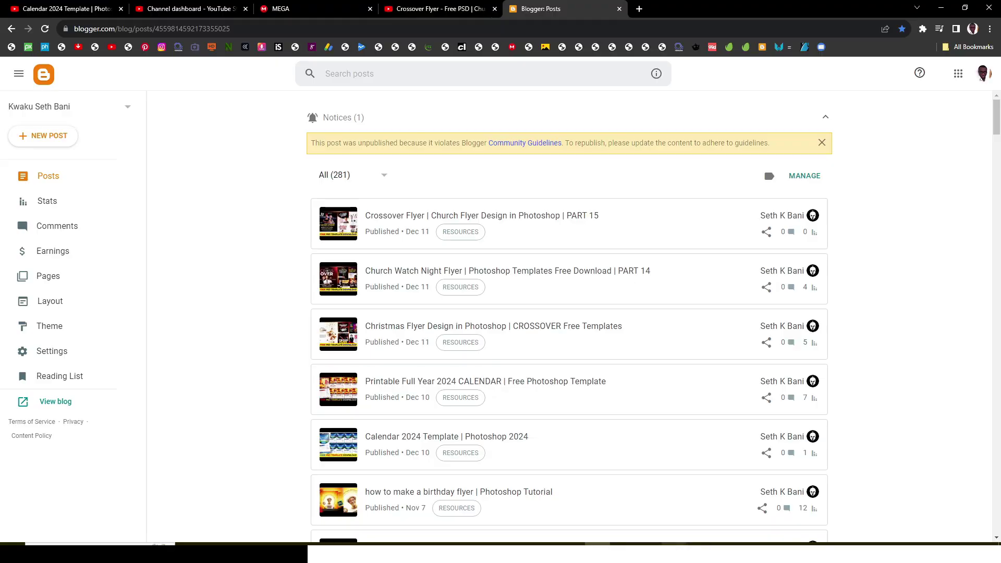
click(674, 544)
click(444, 544)
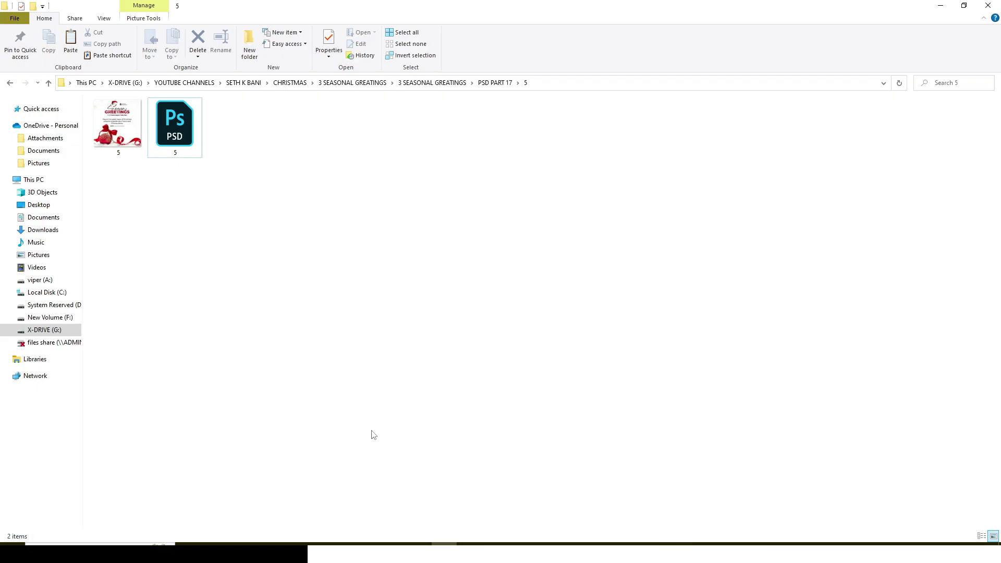
click(8, 84)
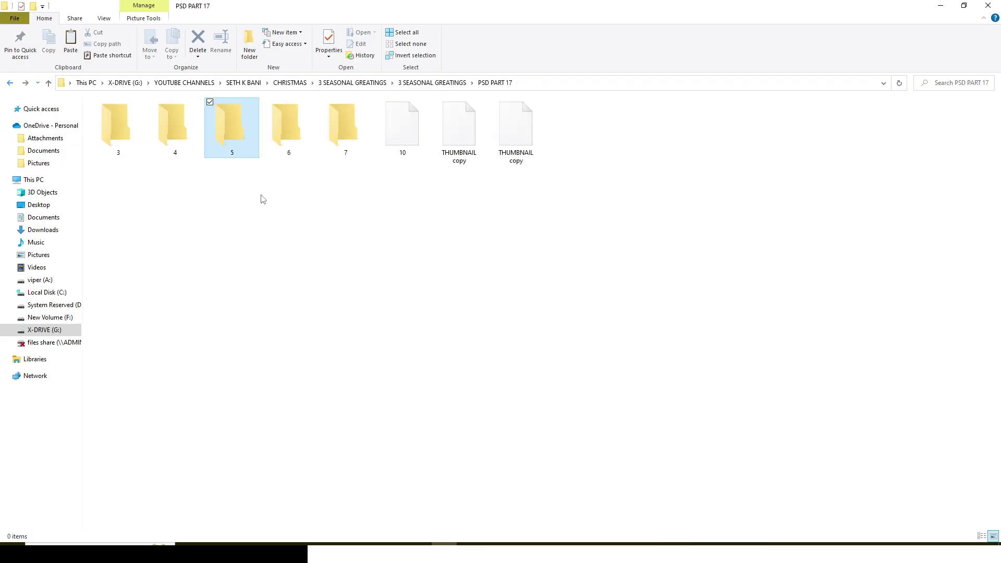
double_click(284, 125)
double_click(174, 125)
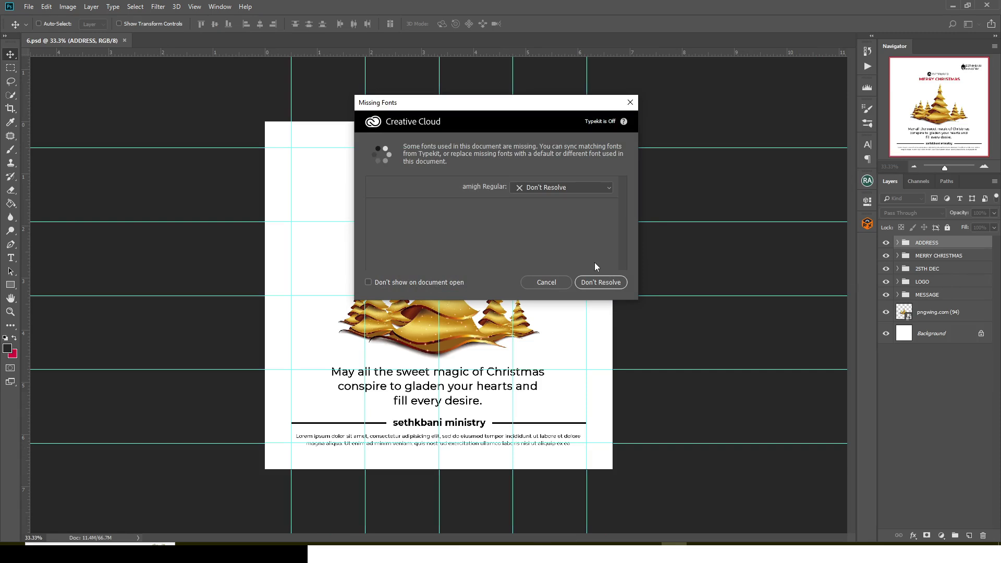
Dismiss the Missing Fonts warning, group pngwing.com (94) into a group named BG, and save.
click(596, 283)
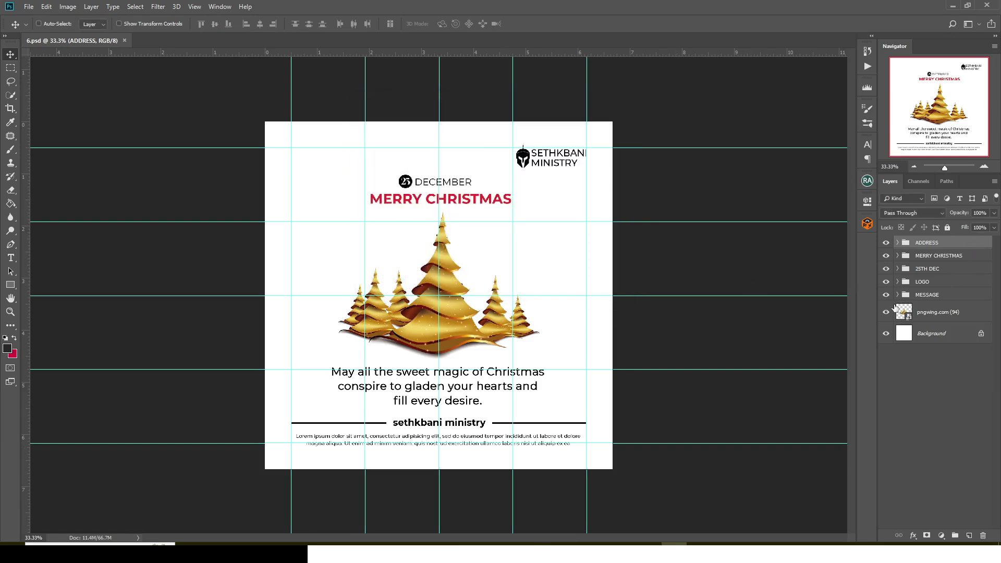
click(918, 314)
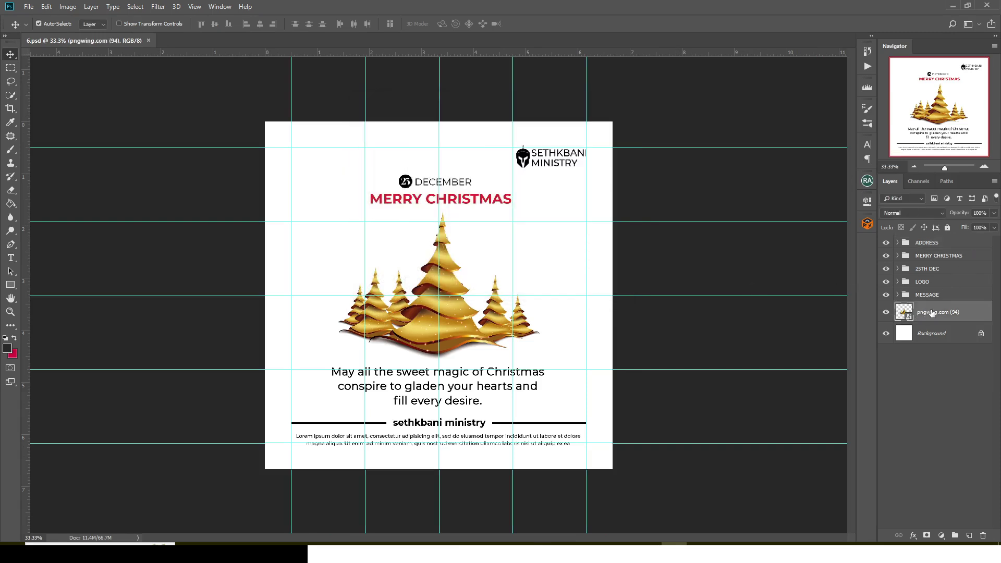
key(ctrl+g)
double_click(921, 308)
text(BG)
key(Return)
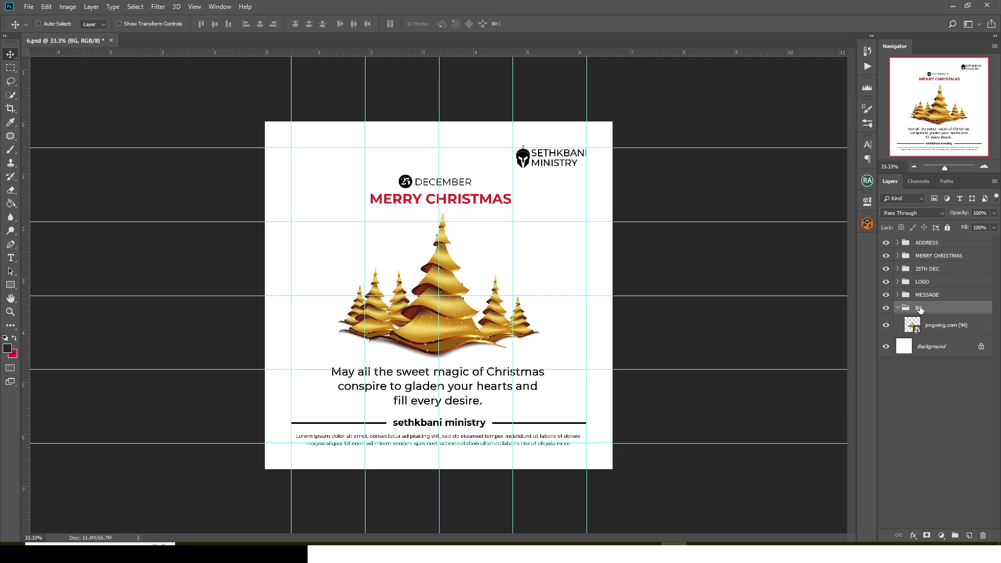
key(ctrl+s)
Hide all groups, then reveal BG, MESSAGE, the logo, MERRY CHRISTMAS and ADDRESS in turn.
click(897, 308)
click(886, 308)
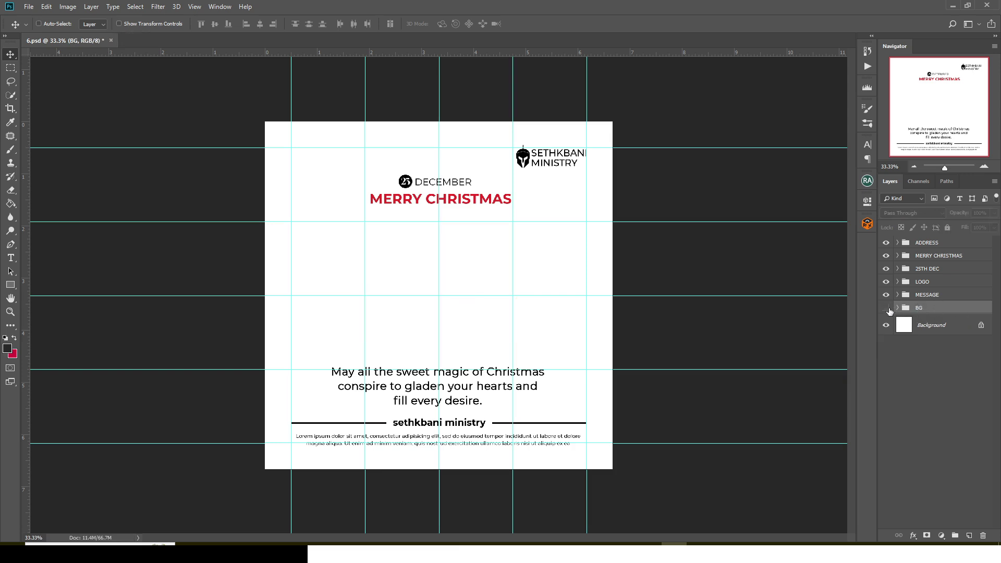
drag(886, 243, 888, 309)
click(886, 309)
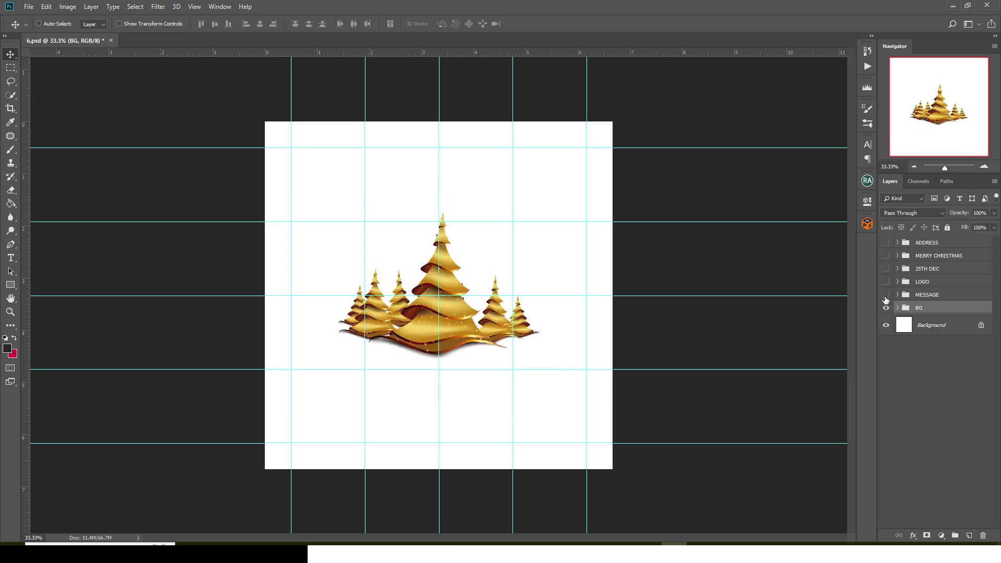
click(885, 296)
click(886, 282)
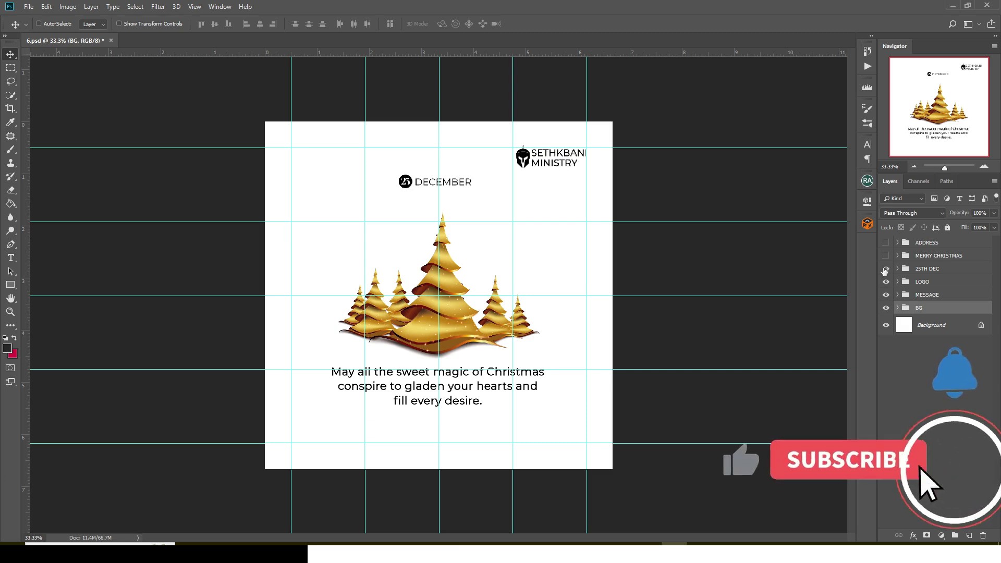
click(885, 256)
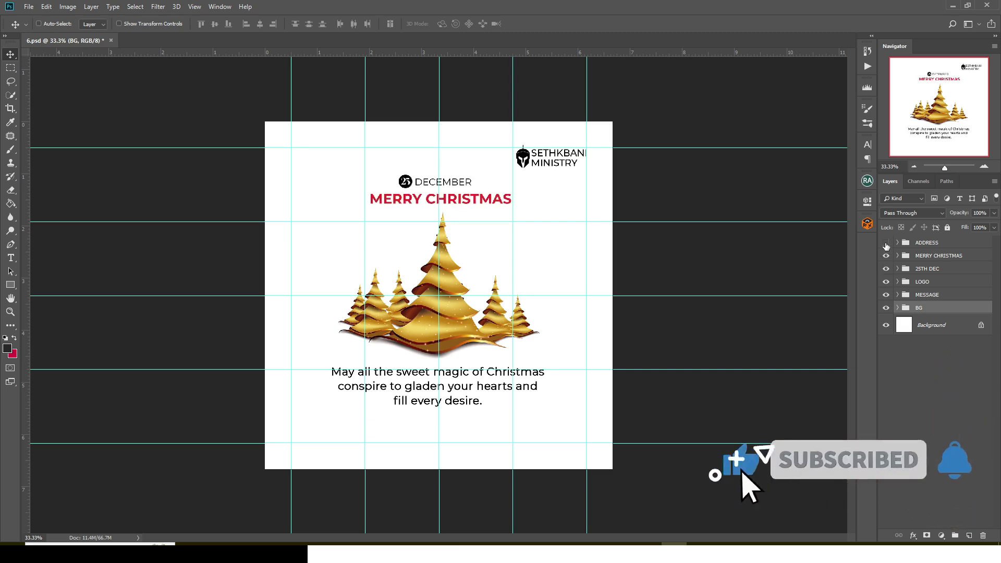
click(886, 243)
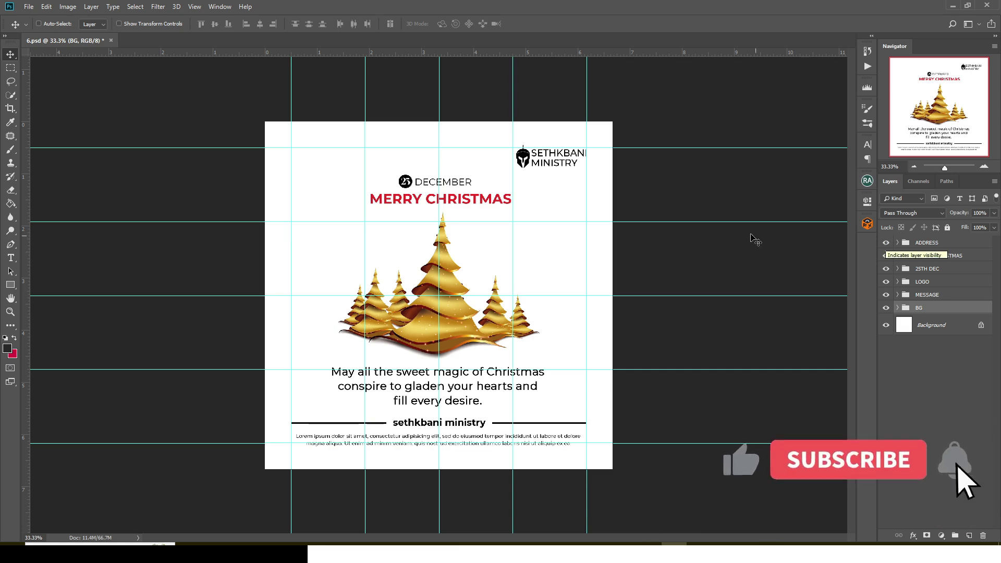
Move the LOGO group back near the top-right corner and nudge it slightly down.
ctrl+click(576, 162)
drag(574, 159, 438, 147)
drag(441, 148, 578, 166)
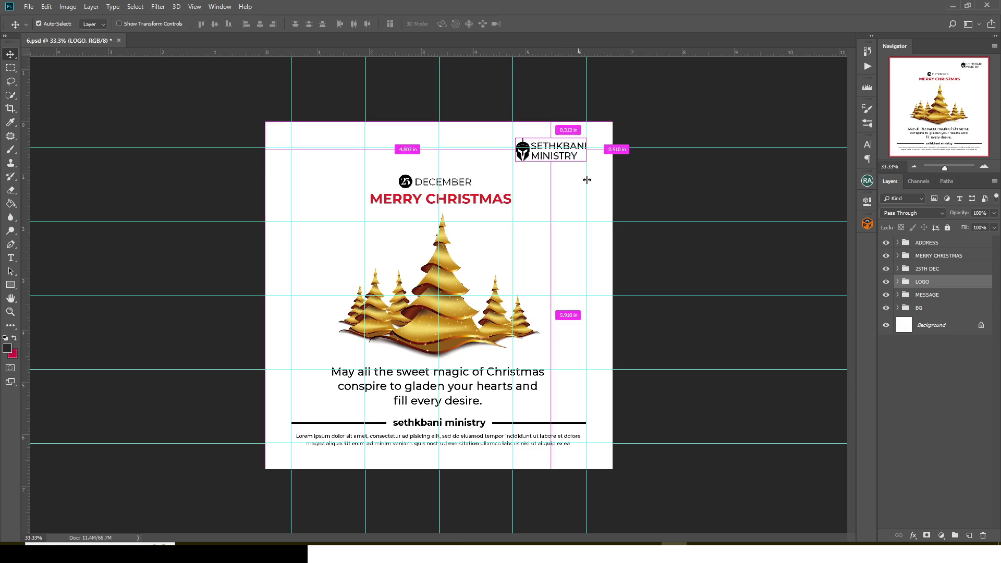
key(shift+Down)
key(shift+Down)
key(shift+Down)
key(shift+Down)
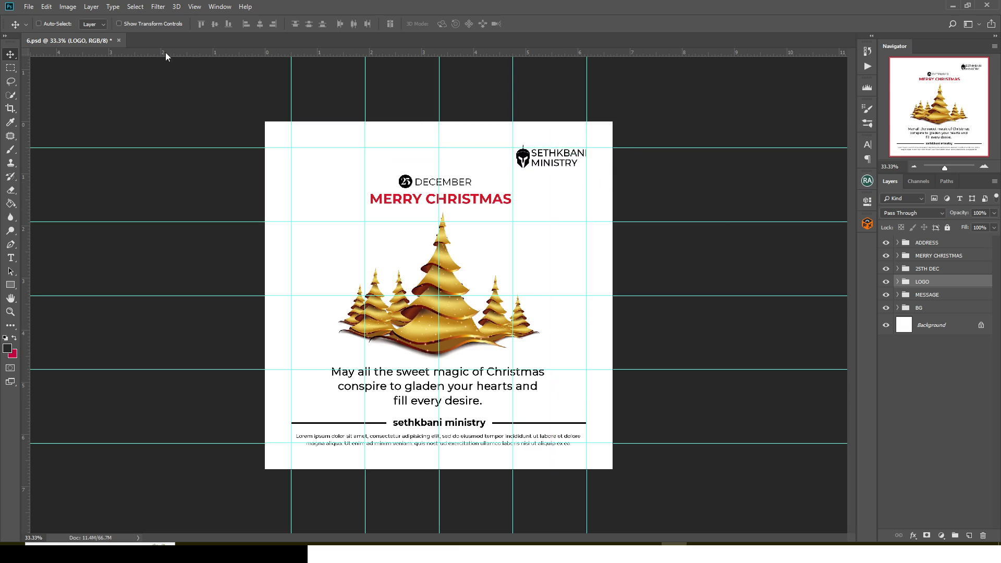
Close 6.psd without saving and open 7.psd from folder 7 of PSD PART 17.
click(119, 41)
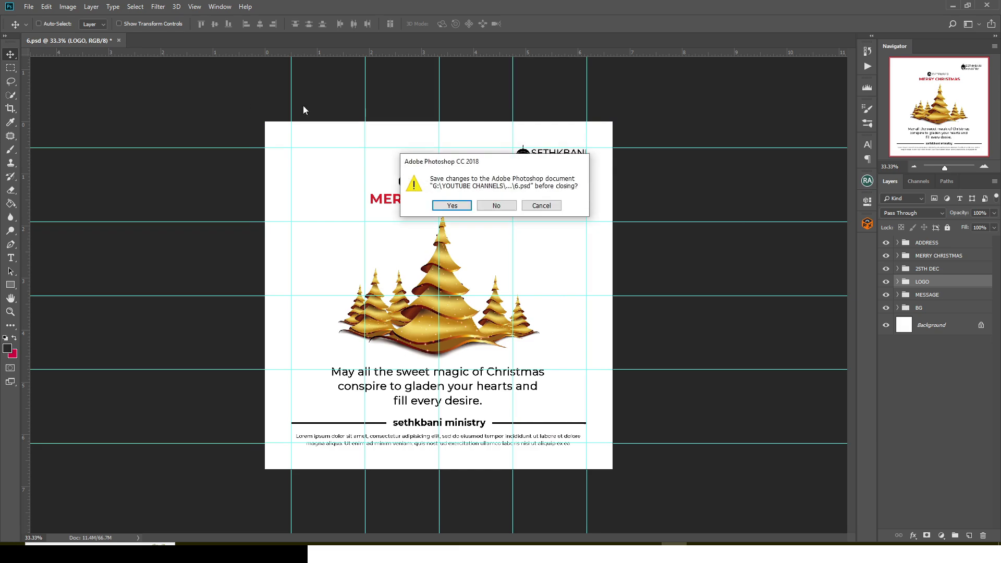
click(494, 207)
key(alt+Tab)
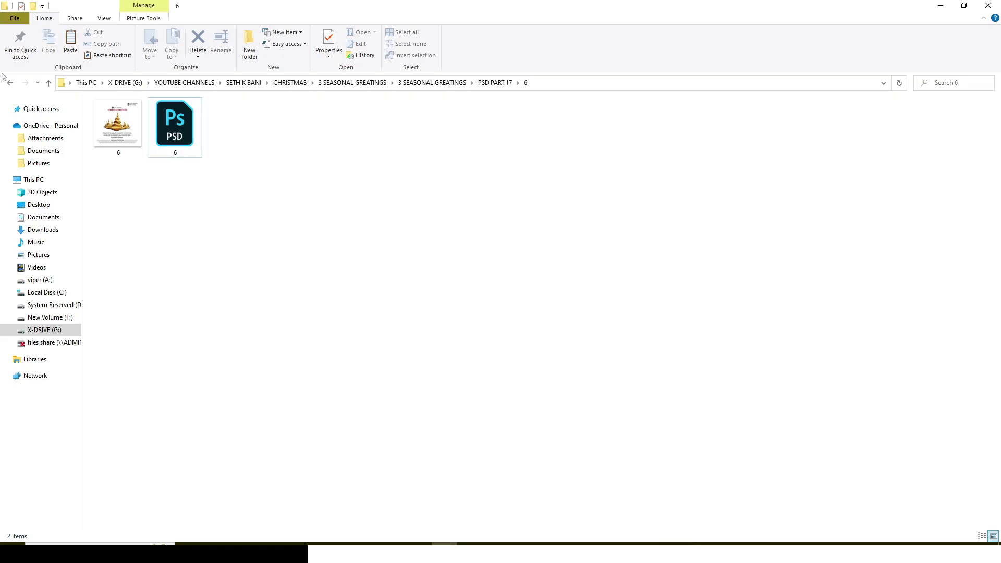
click(10, 83)
double_click(345, 128)
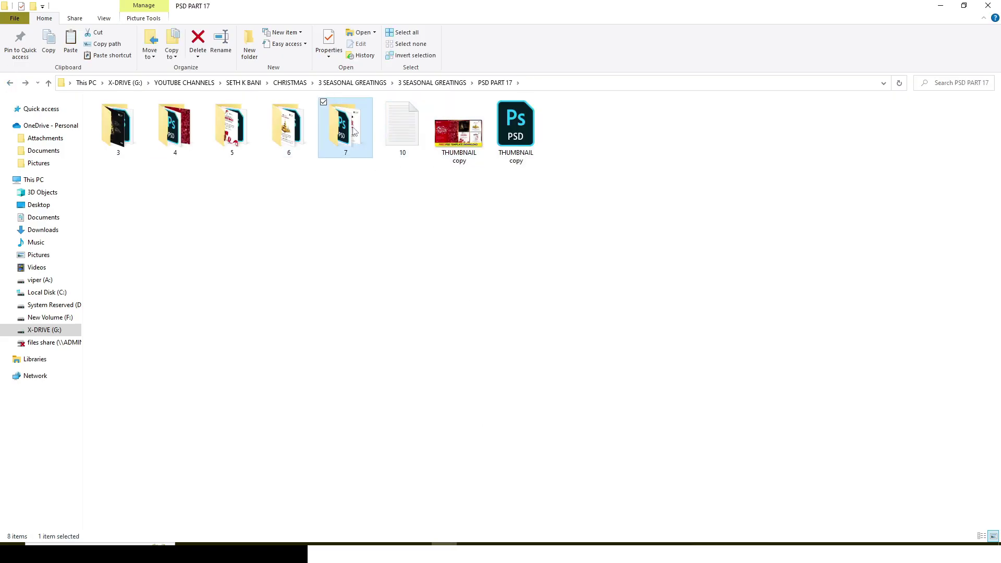
click(182, 121)
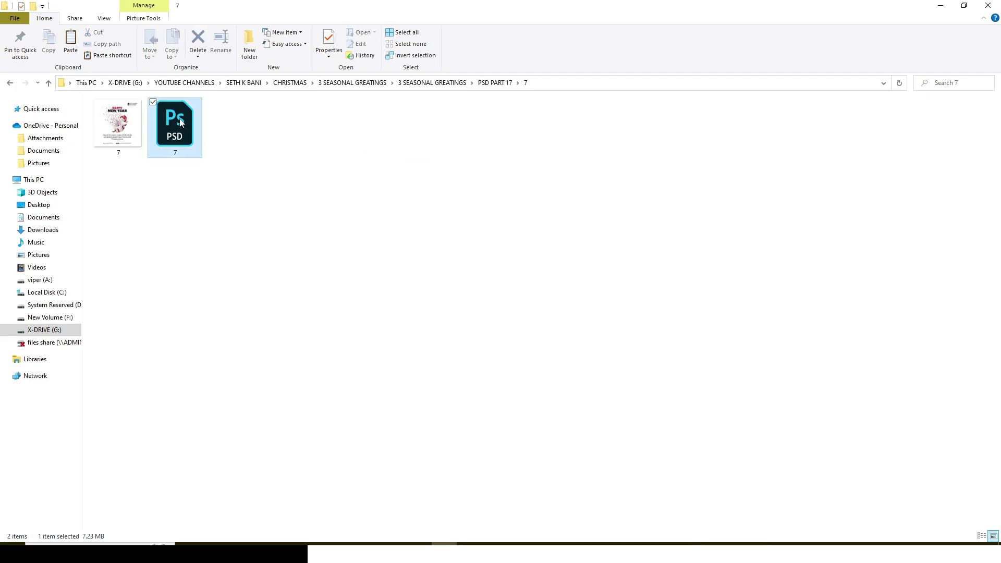
double_click(182, 121)
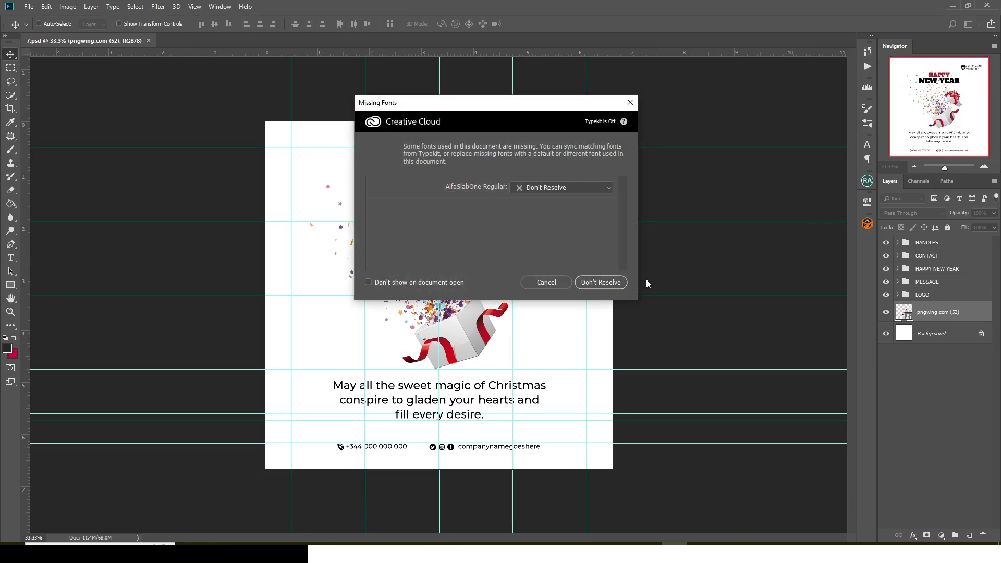
Leave the missing fonts unresolved and put pngwing.com (52) into a collapsed group named BG.
click(599, 284)
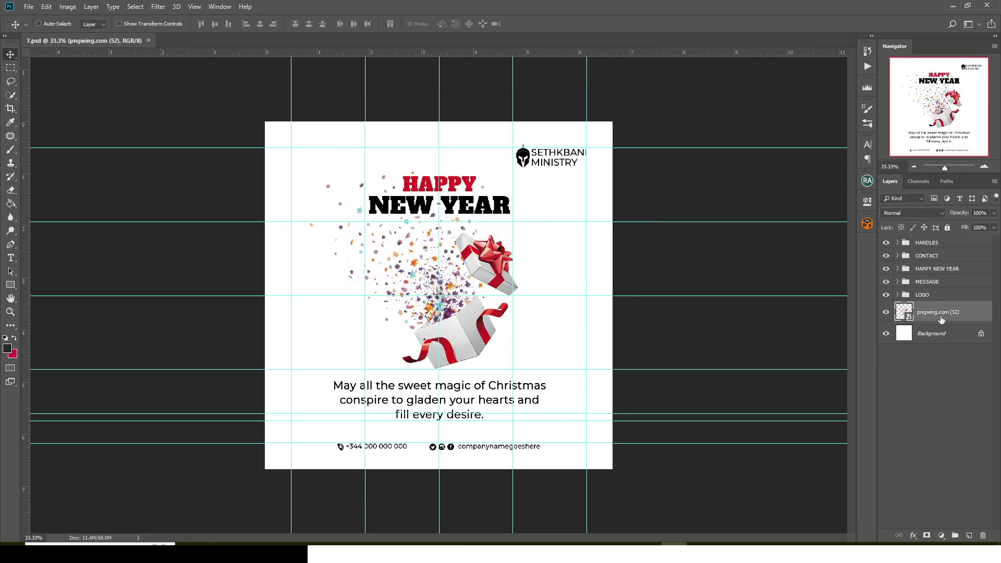
key(ctrl+g)
double_click(920, 307)
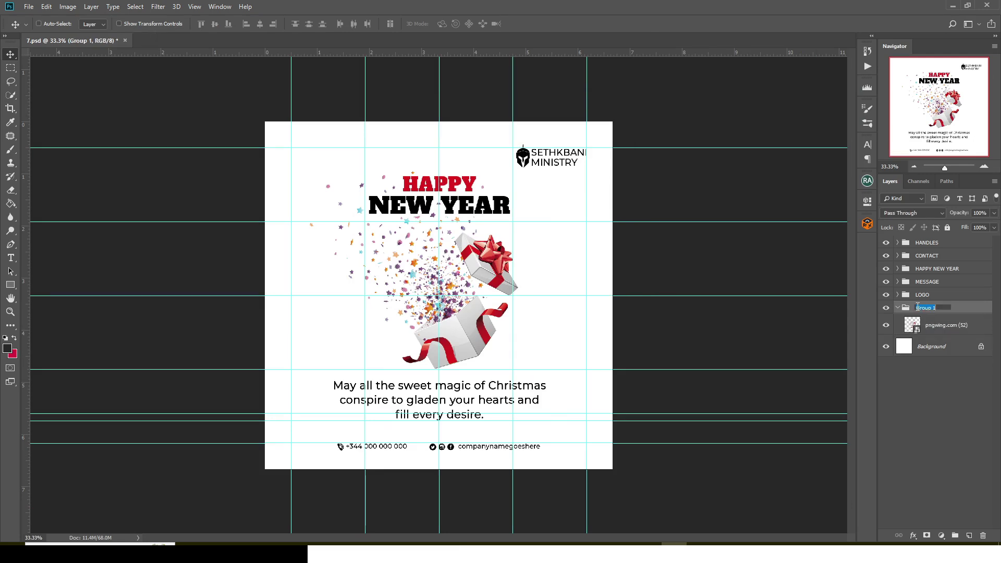
text(BG)
key(Return)
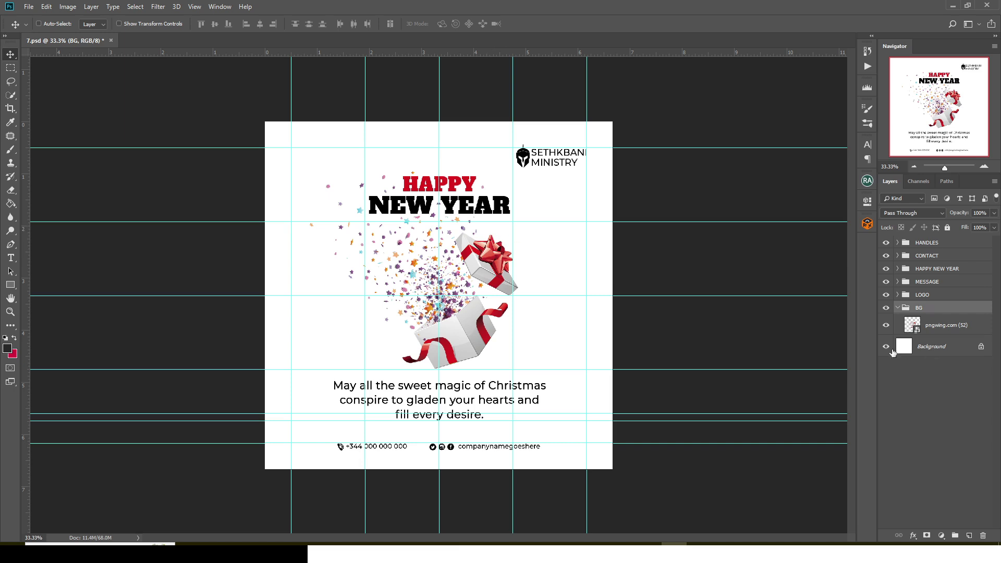
click(899, 308)
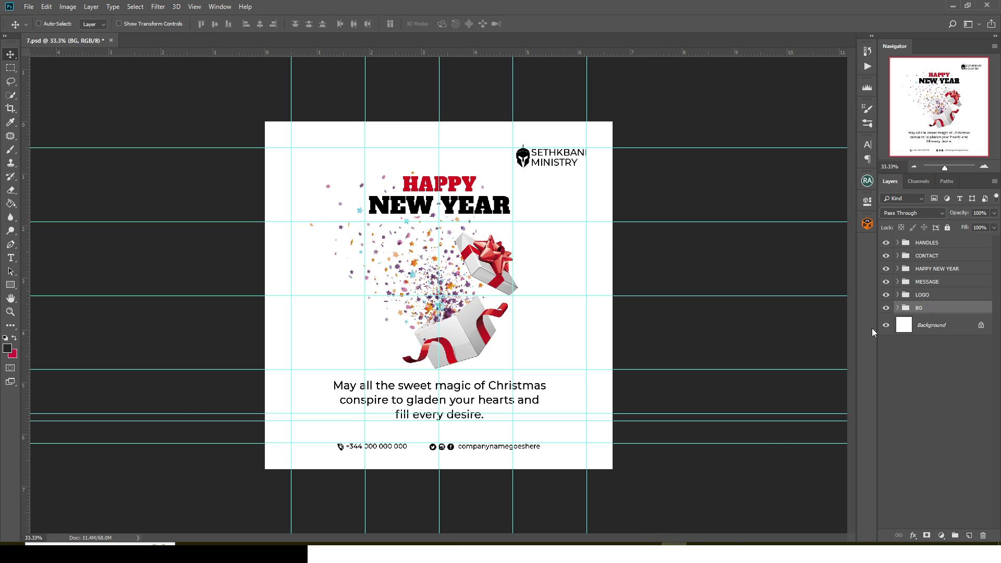
click(885, 243)
click(885, 255)
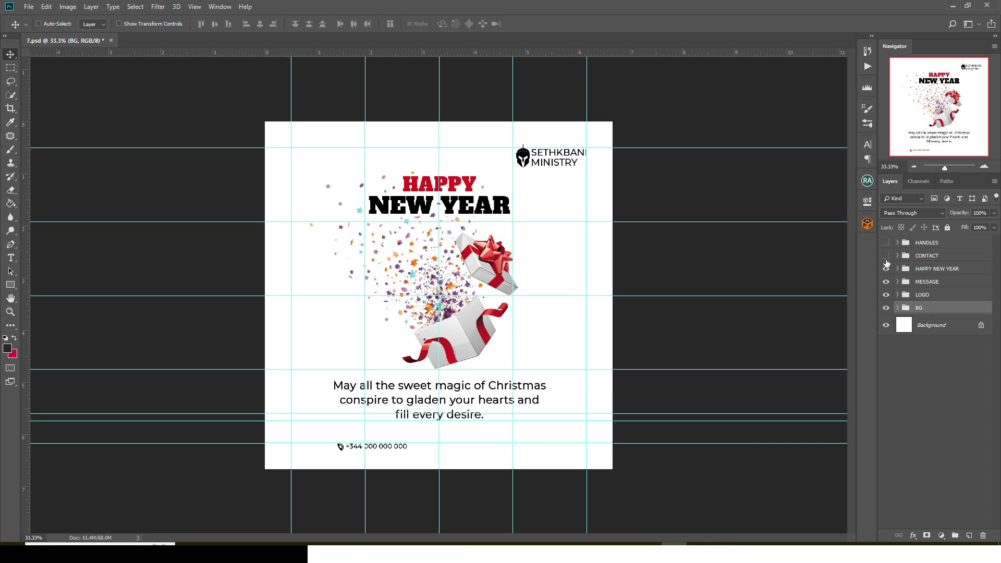
click(885, 269)
click(885, 282)
click(886, 295)
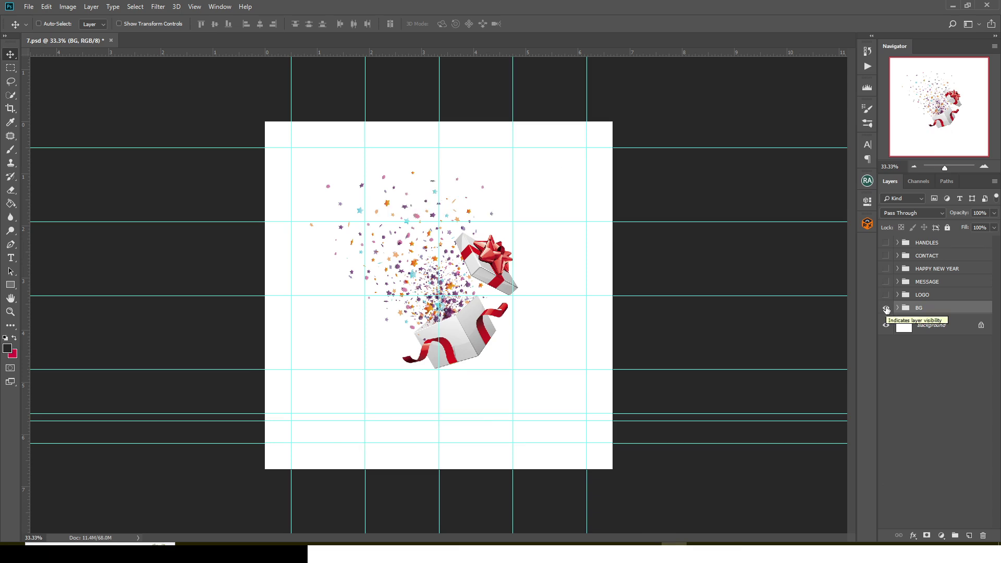
click(886, 308)
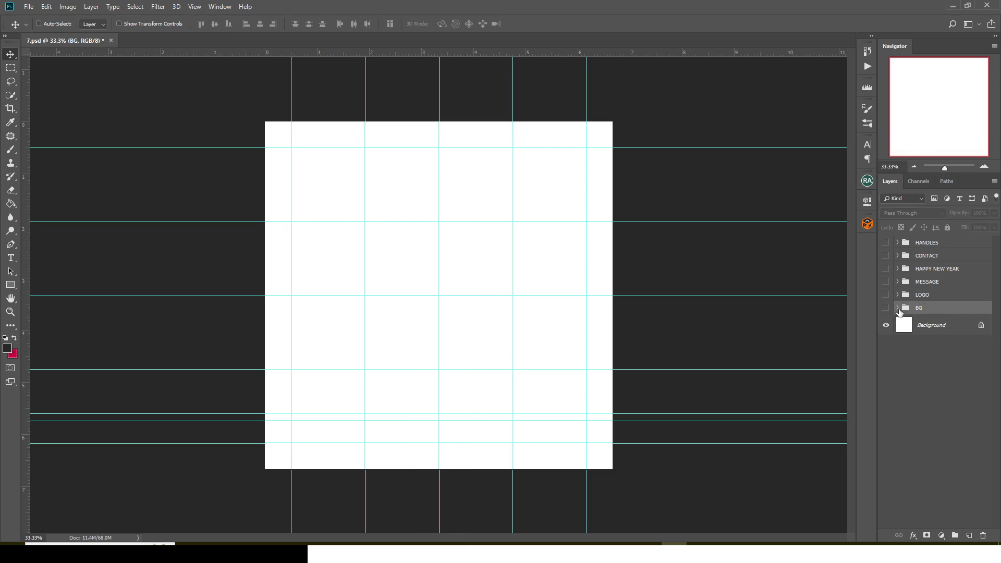
click(898, 308)
click(887, 309)
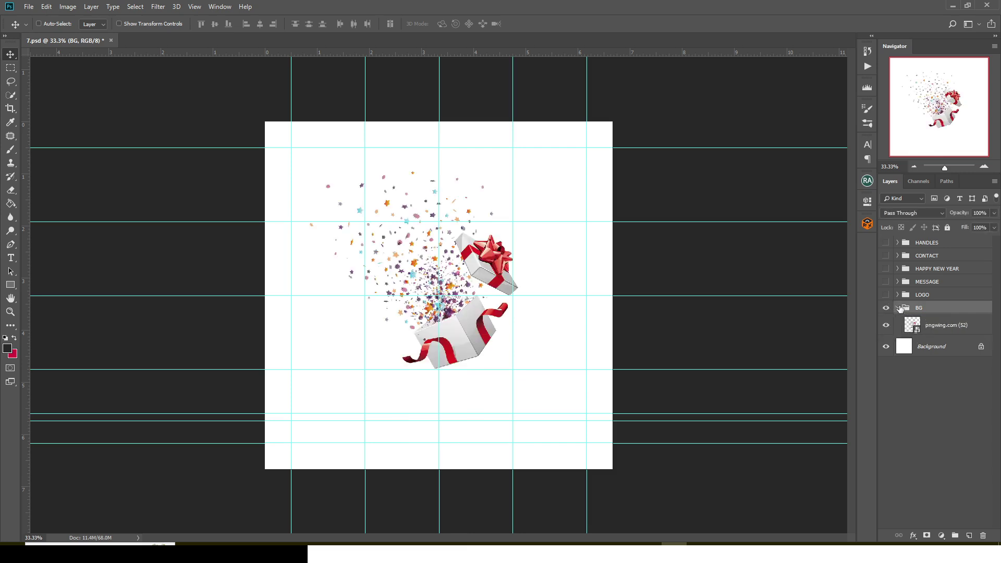
click(898, 308)
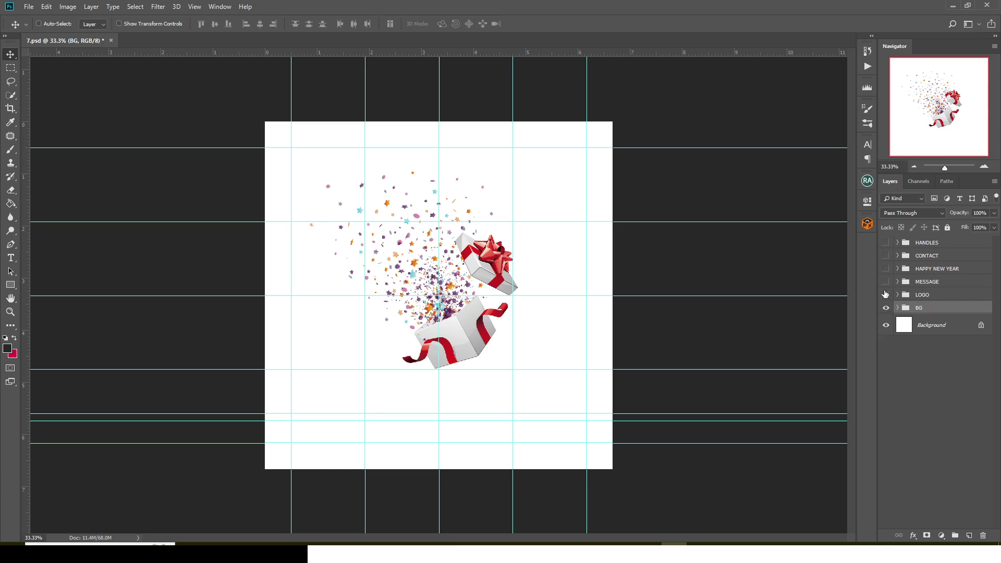
click(886, 295)
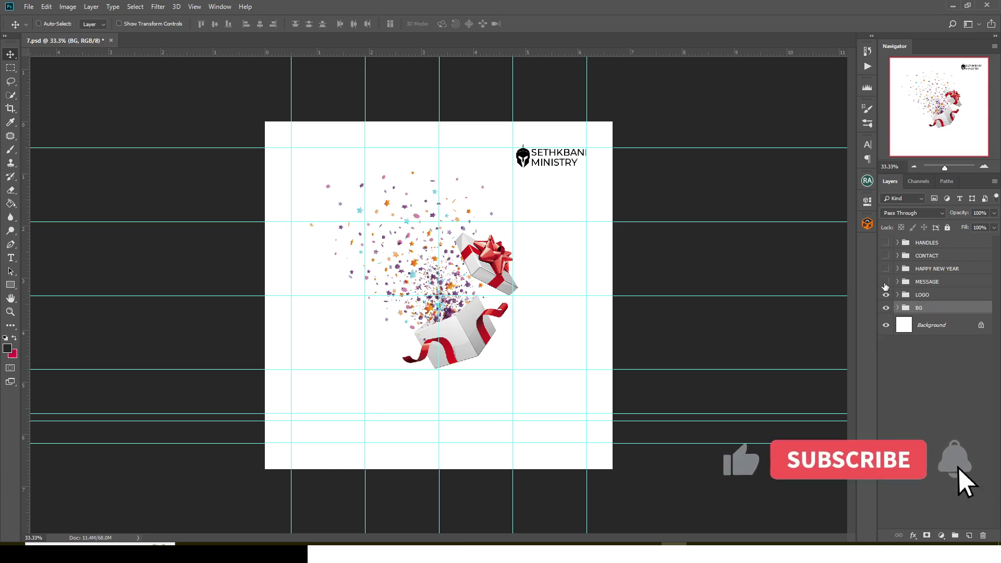
click(886, 282)
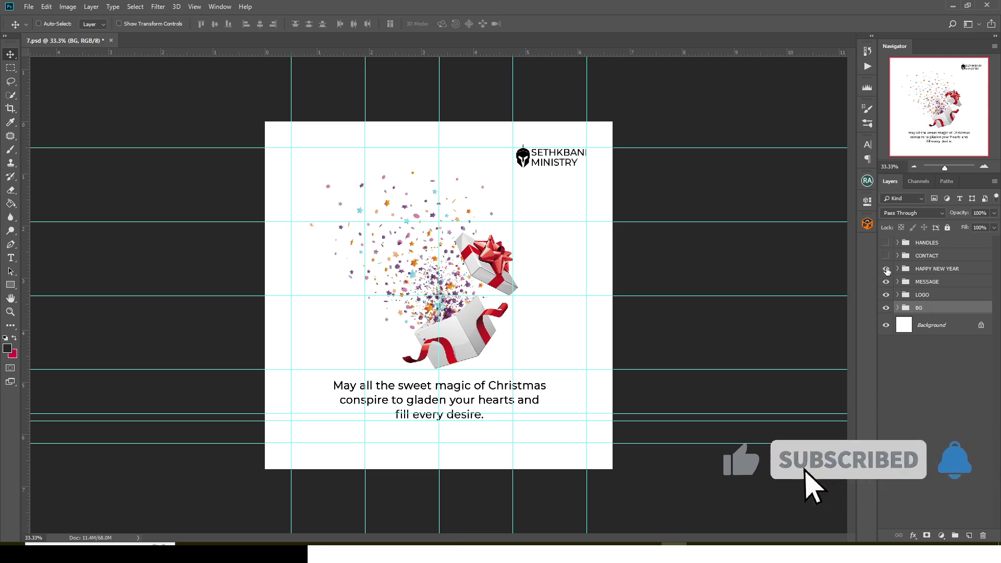
click(886, 269)
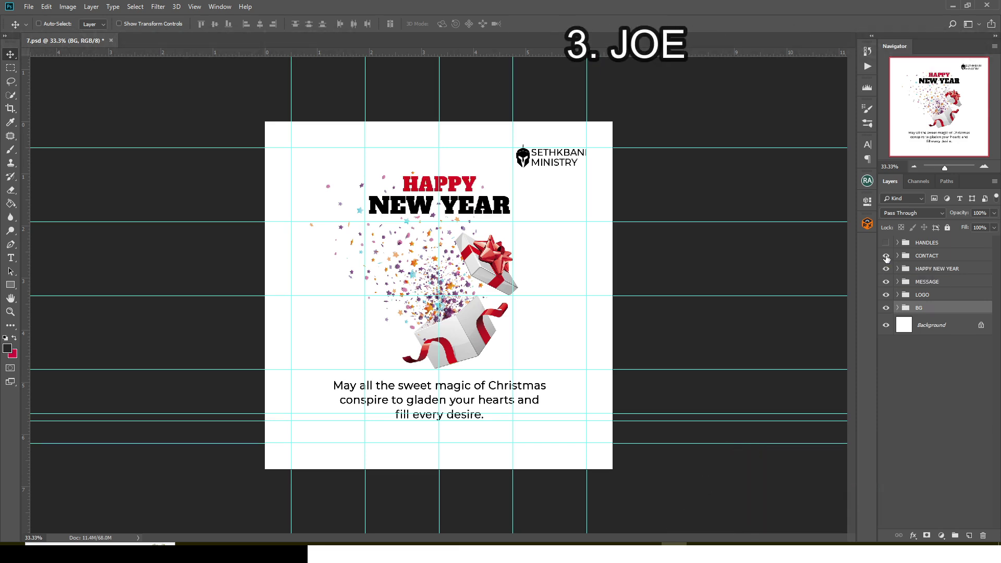
click(886, 256)
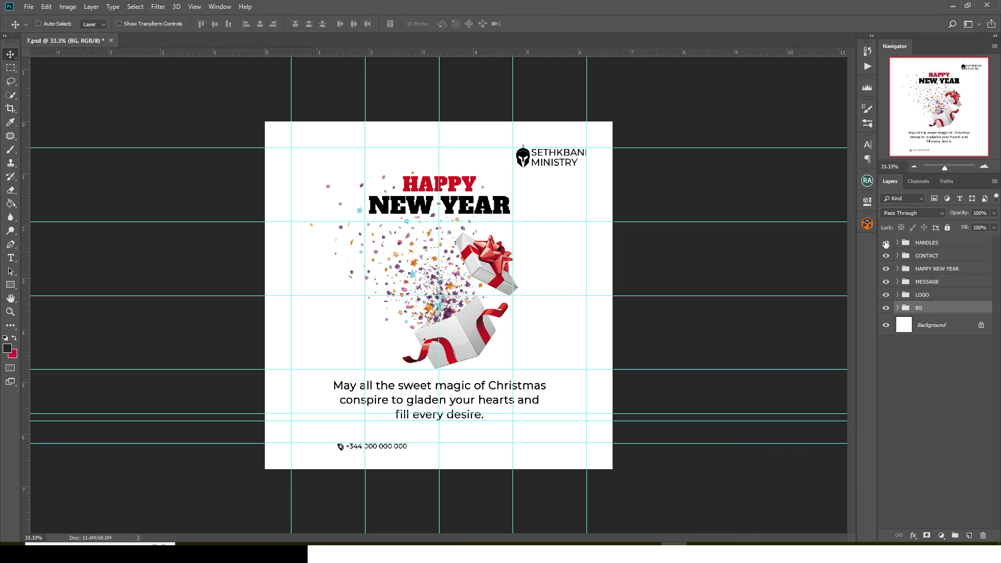
click(886, 243)
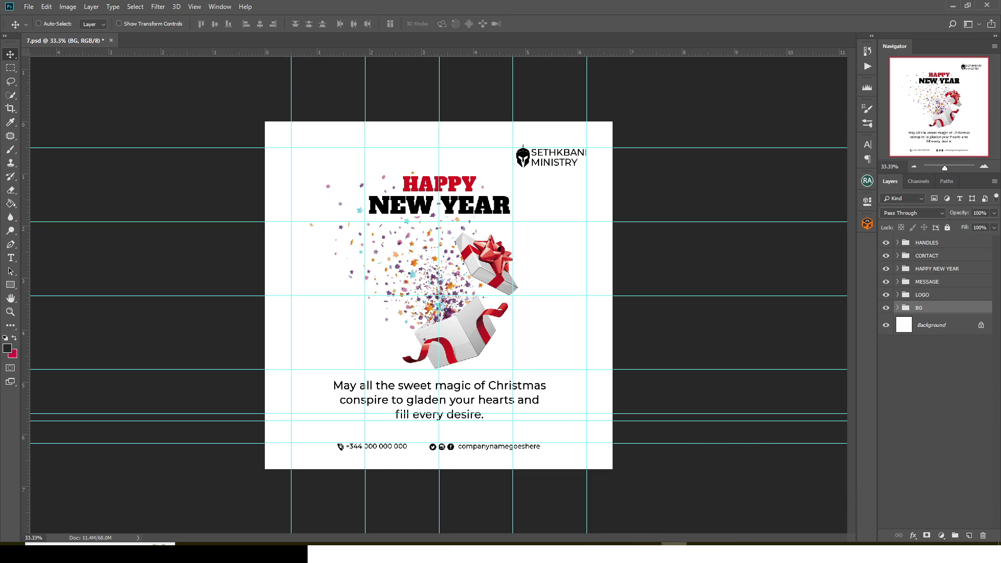
mouse_move(674, 544)
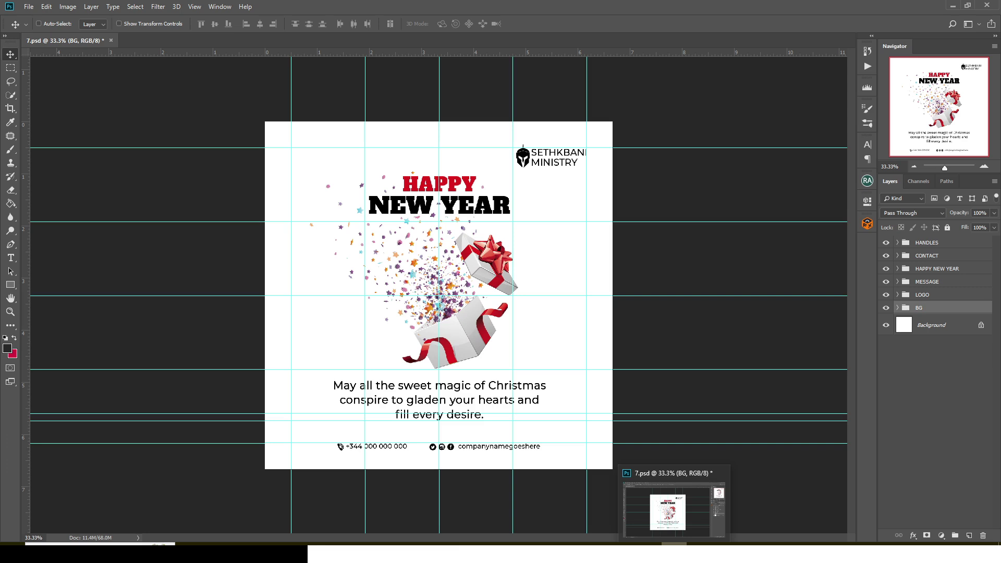